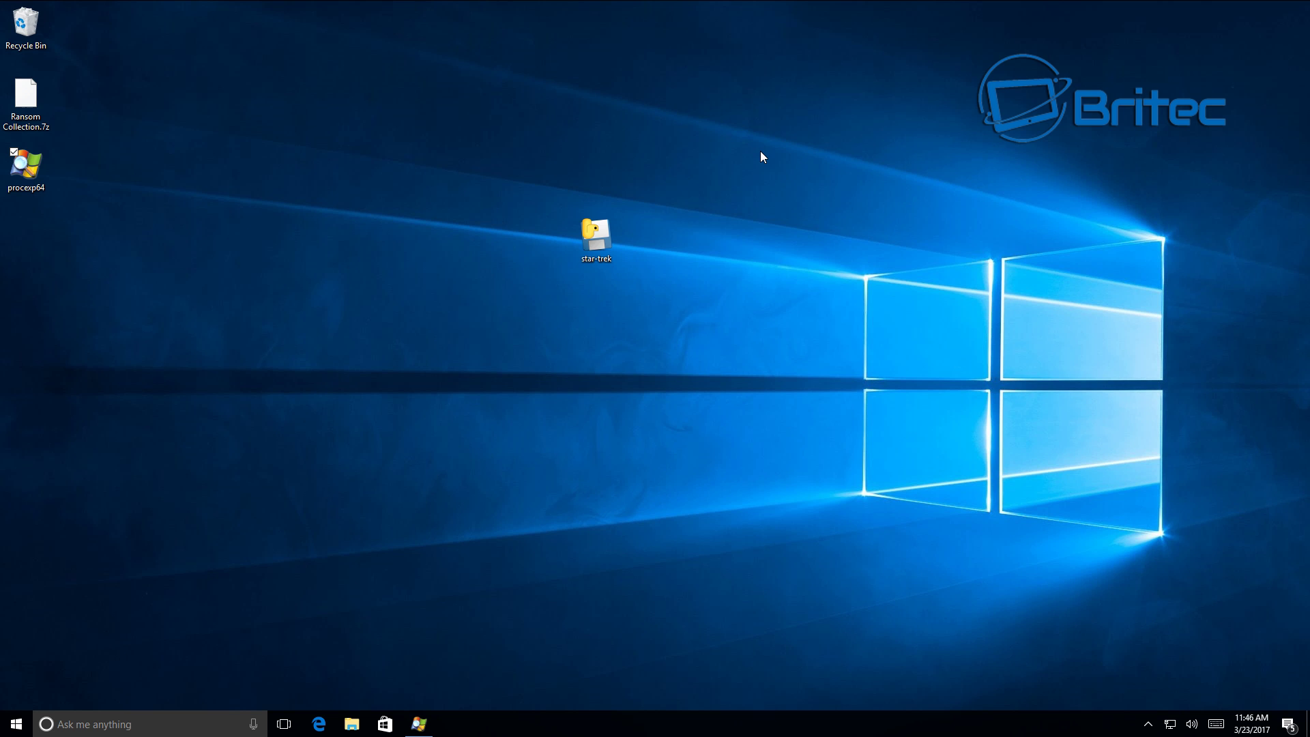
left_click(353, 724)
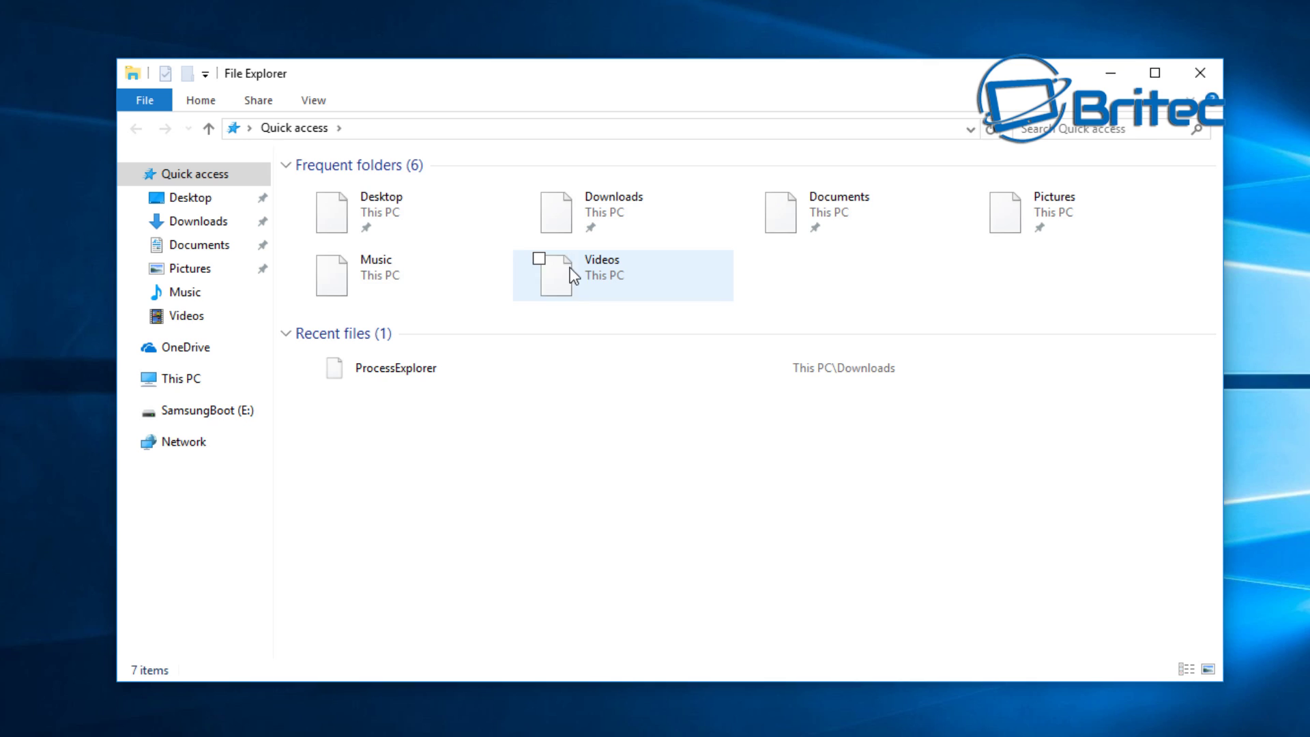
double_click(1021, 220)
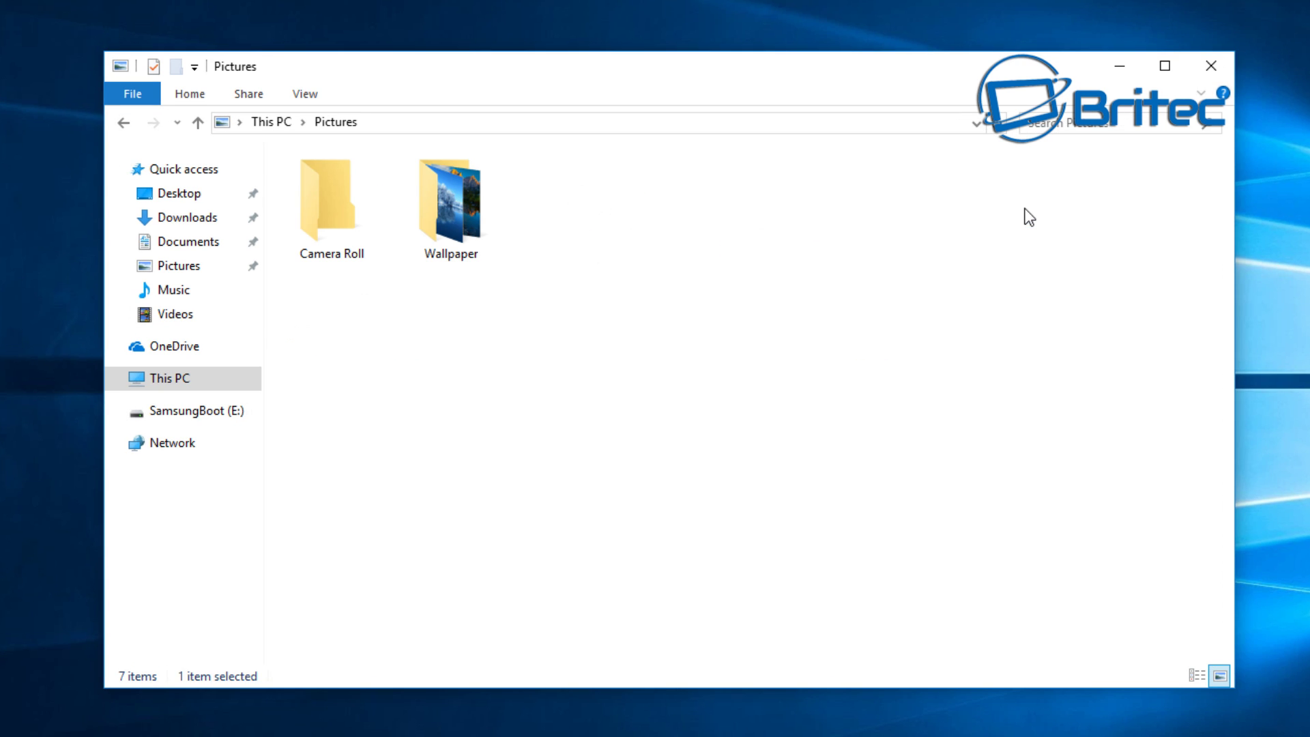
double_click(436, 212)
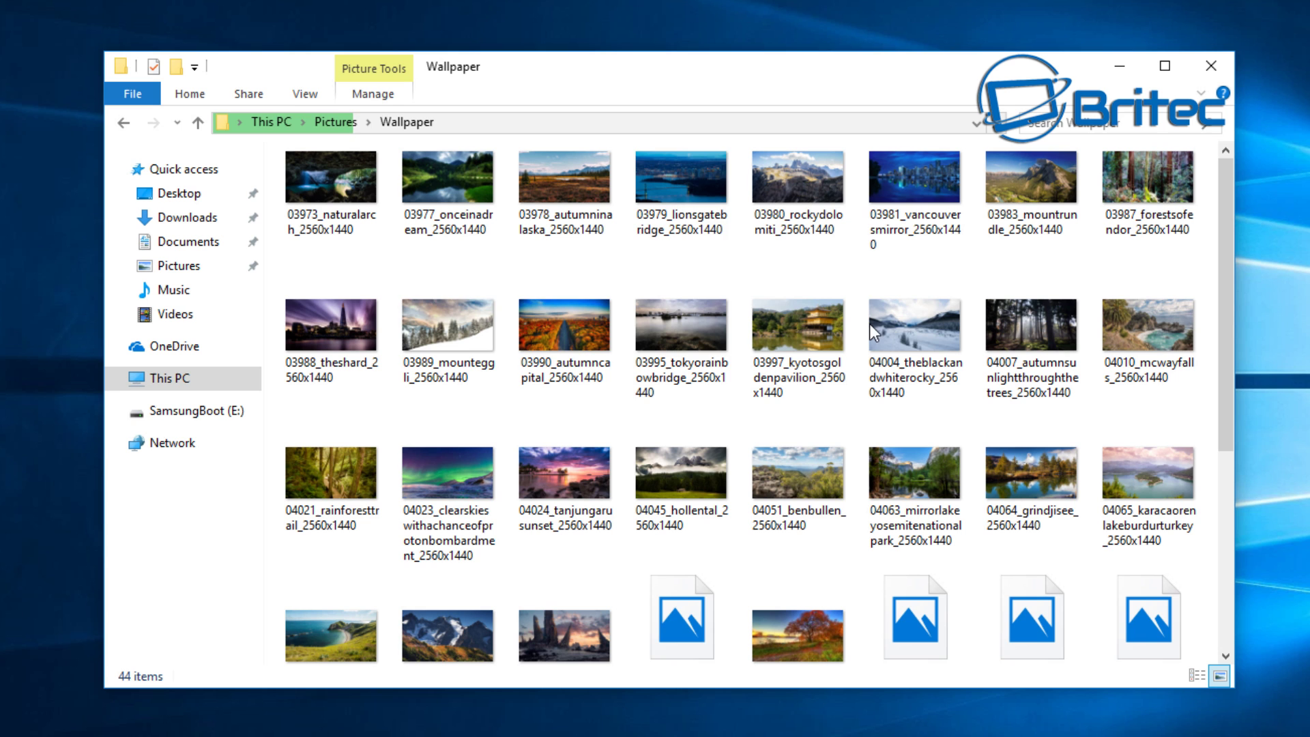
left_click(1218, 64)
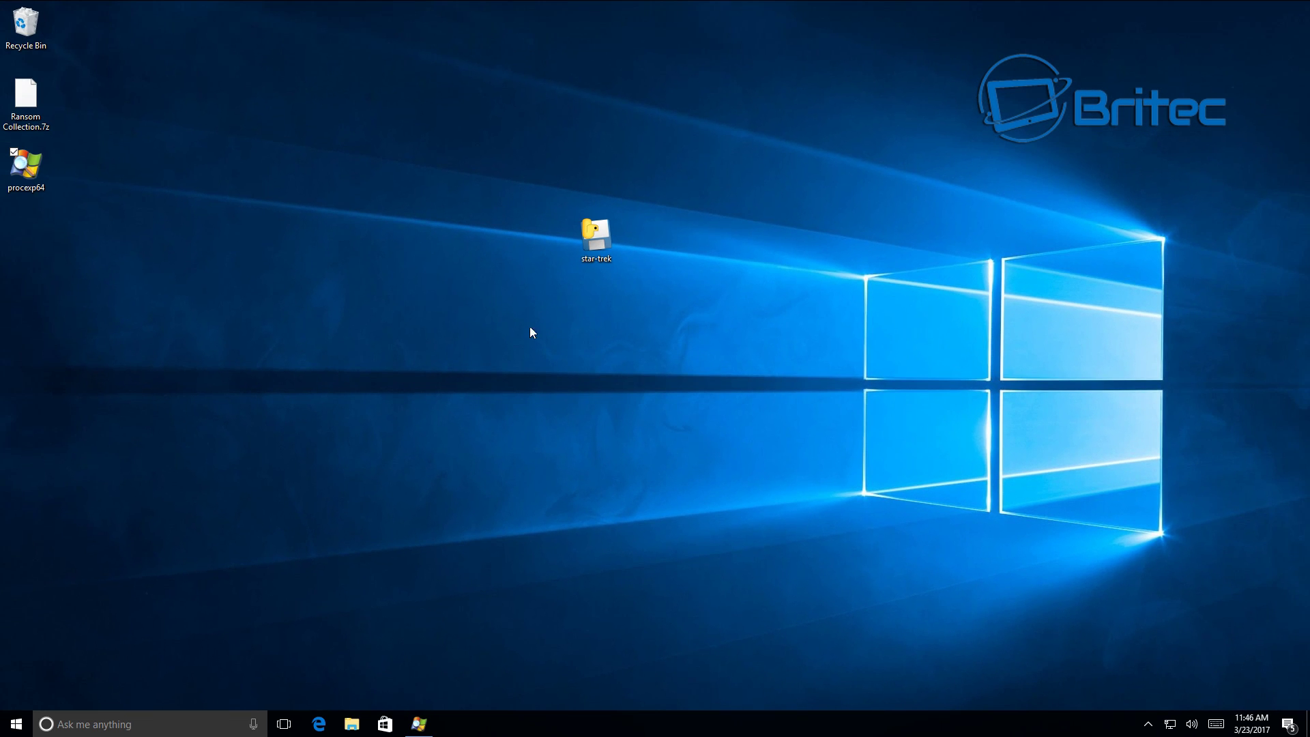
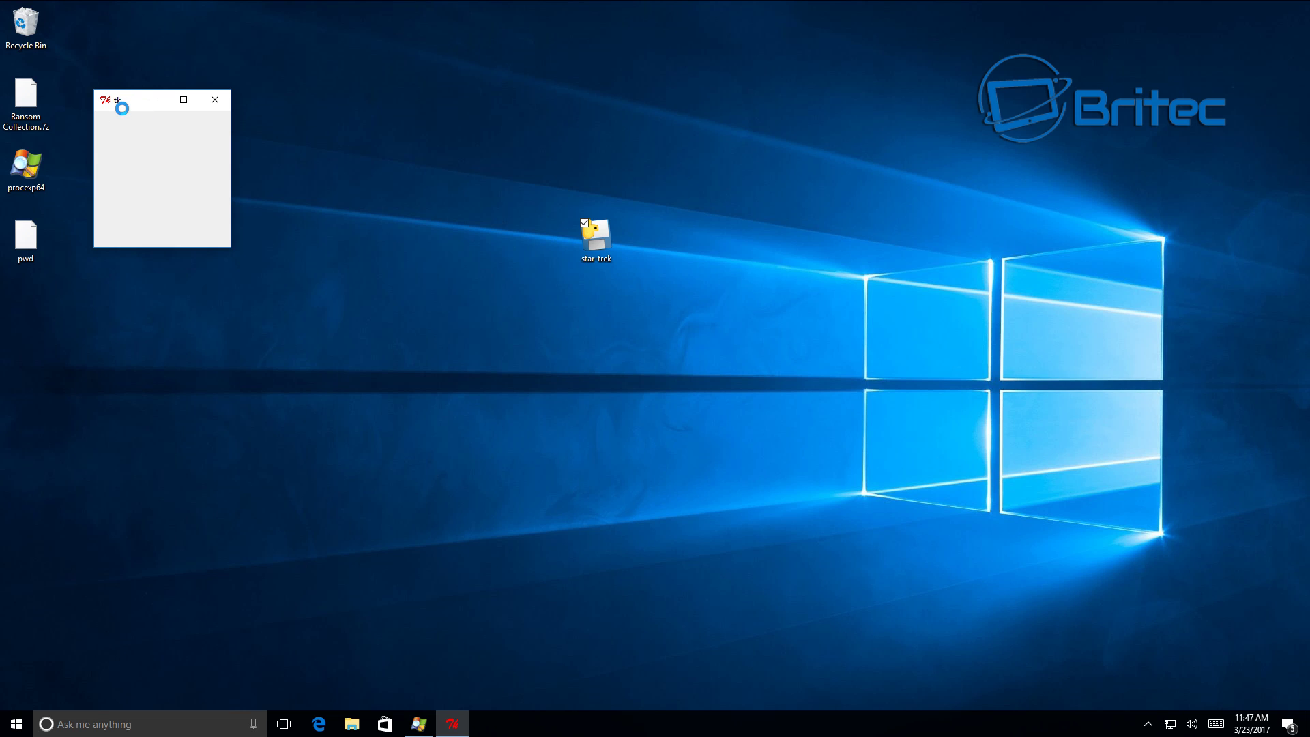
- Bring up Process Explorer and raise its window to show star-trek.exe under explorer.exe
left_click(421, 726)
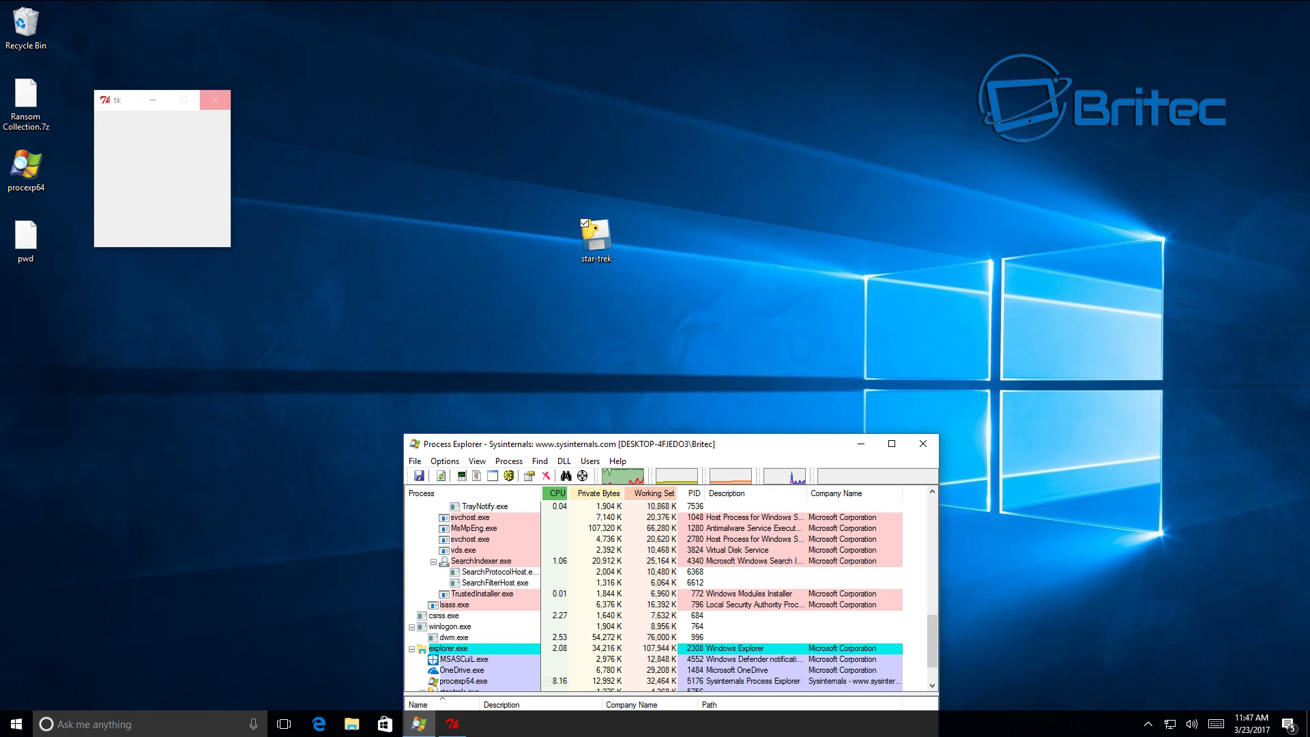
left_click_drag(594, 444, 593, 239)
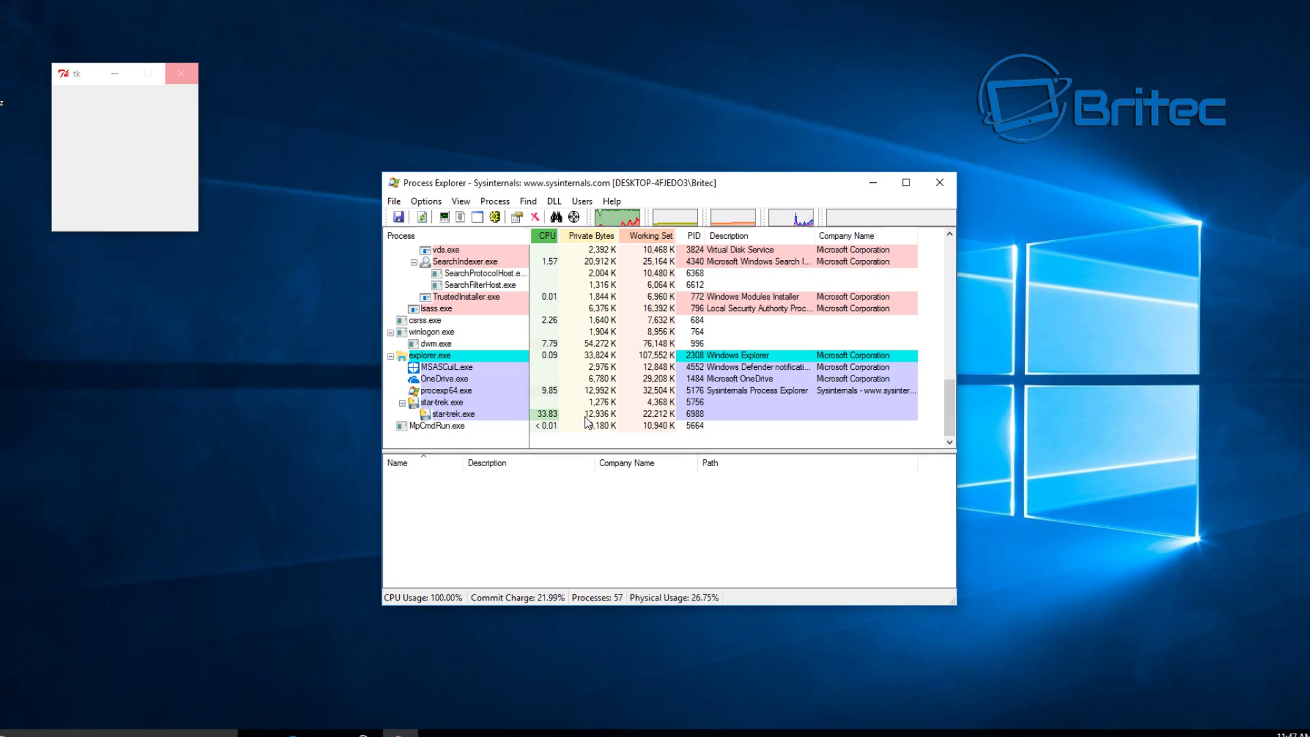
mouse_move(446, 406)
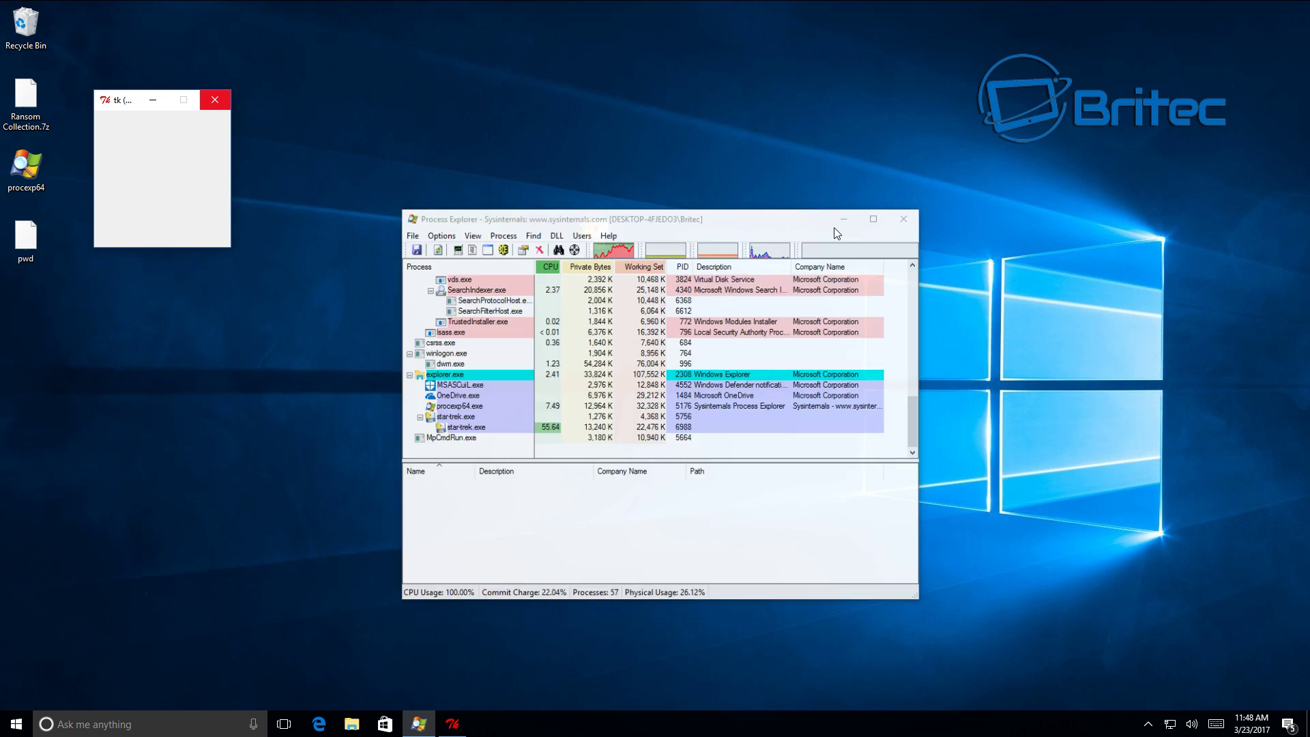
- Select star-trek.exe to list its loaded DLLs and open options for the _tkinter.pyd module
left_click(858, 206)
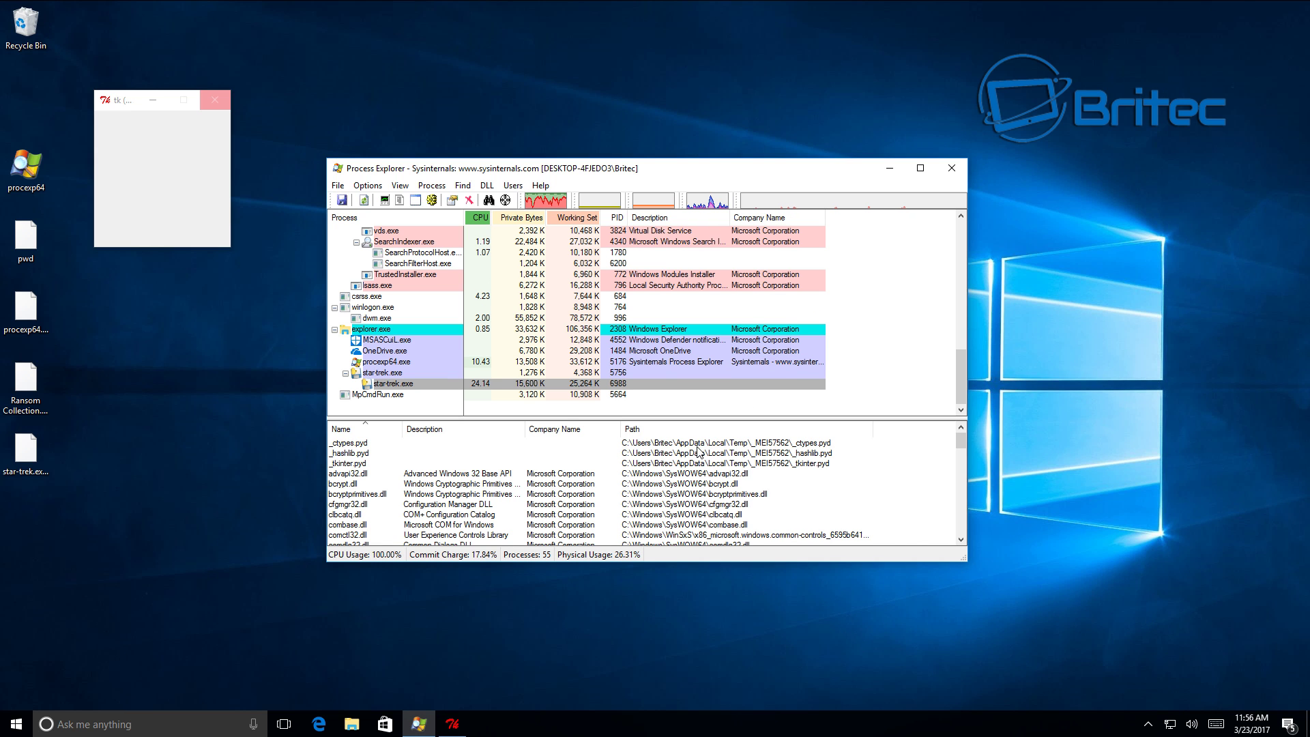
left_click(398, 387)
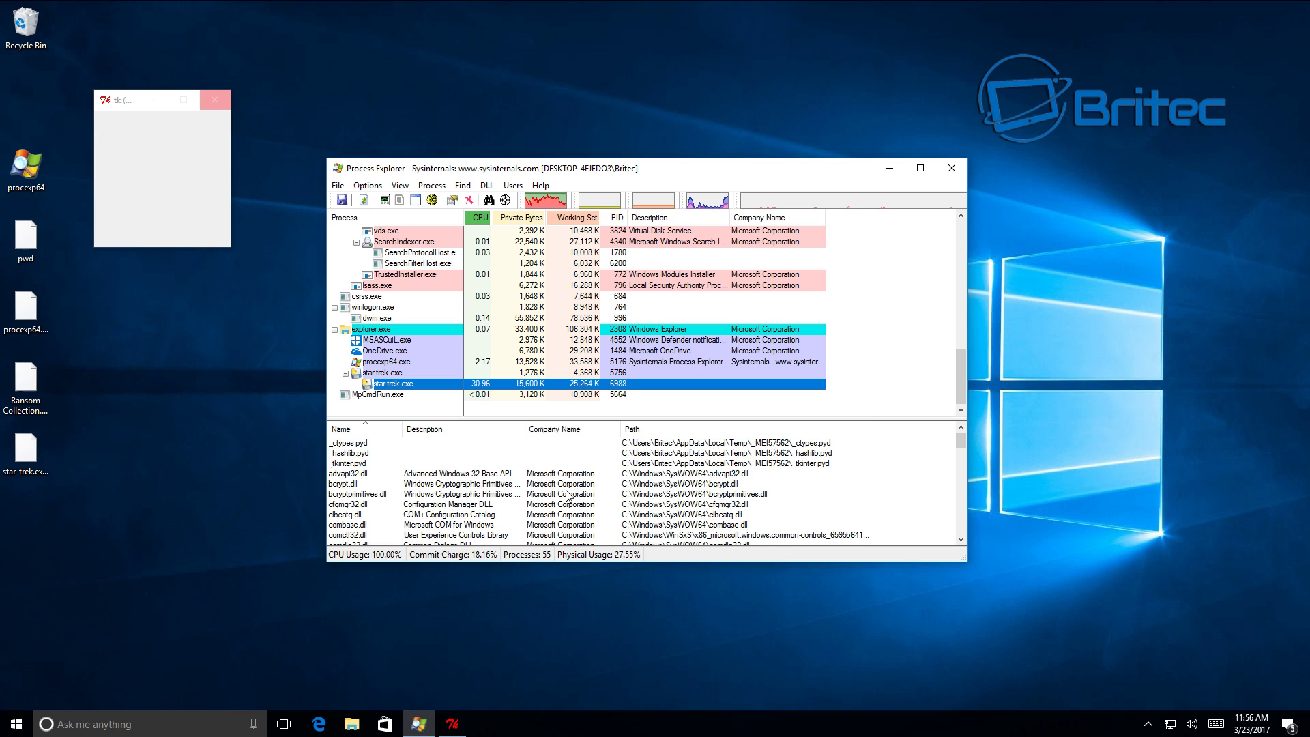
right_click(350, 463)
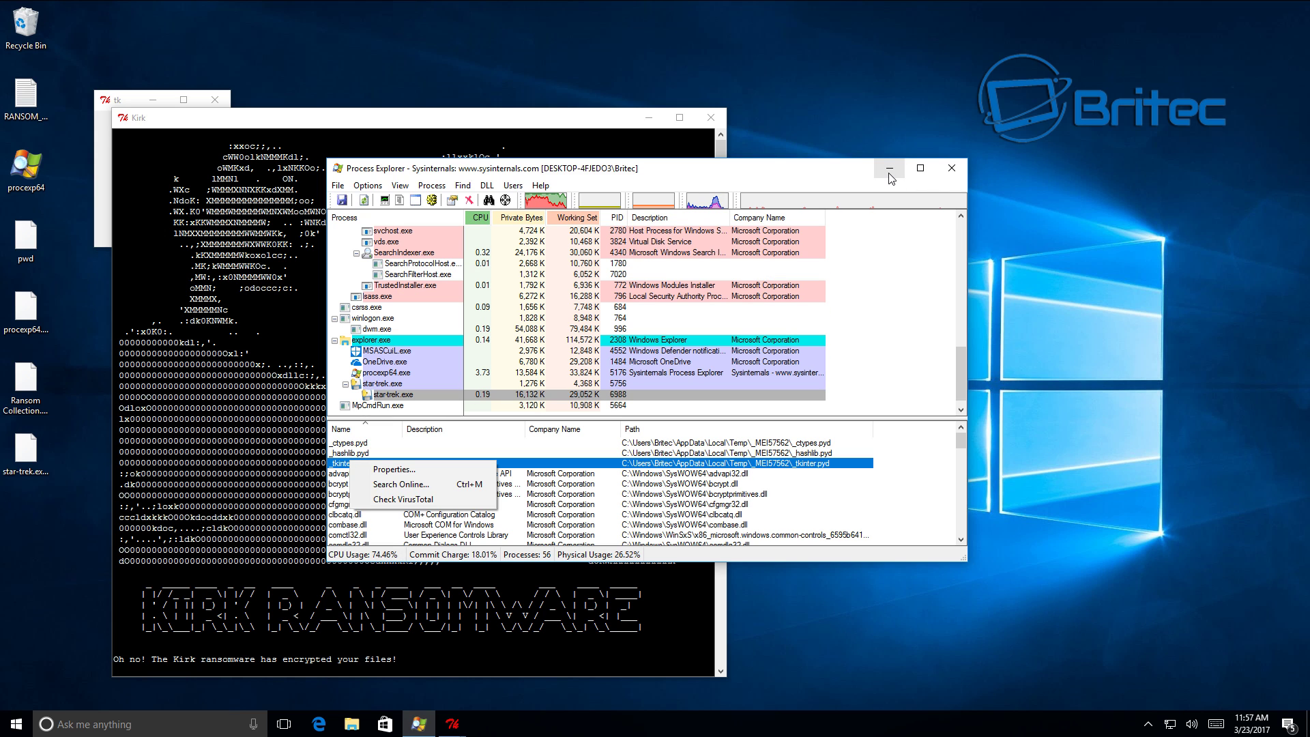
- Close Process Explorer, move the Kirk note right, and scroll to the '.kirked' extension list
left_click(952, 167)
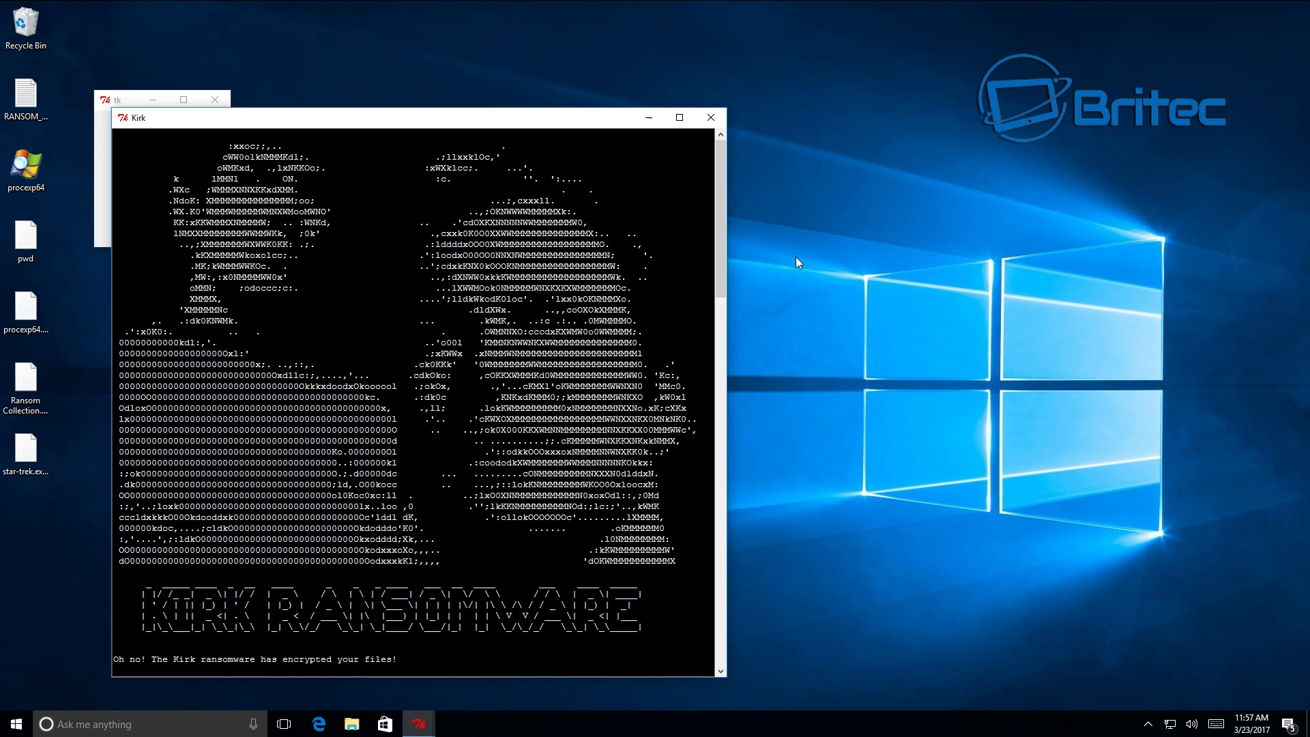
left_click_drag(433, 120, 580, 97)
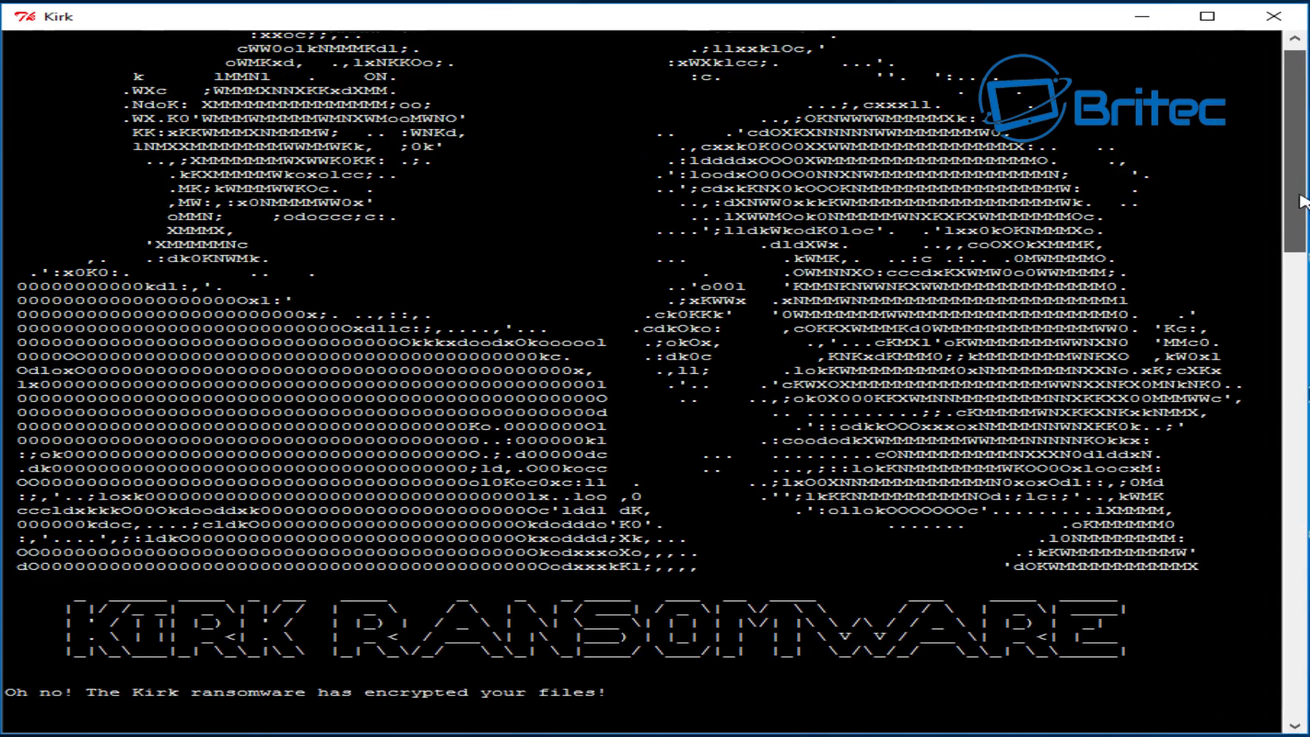
left_click_drag(1303, 196, 1283, 251)
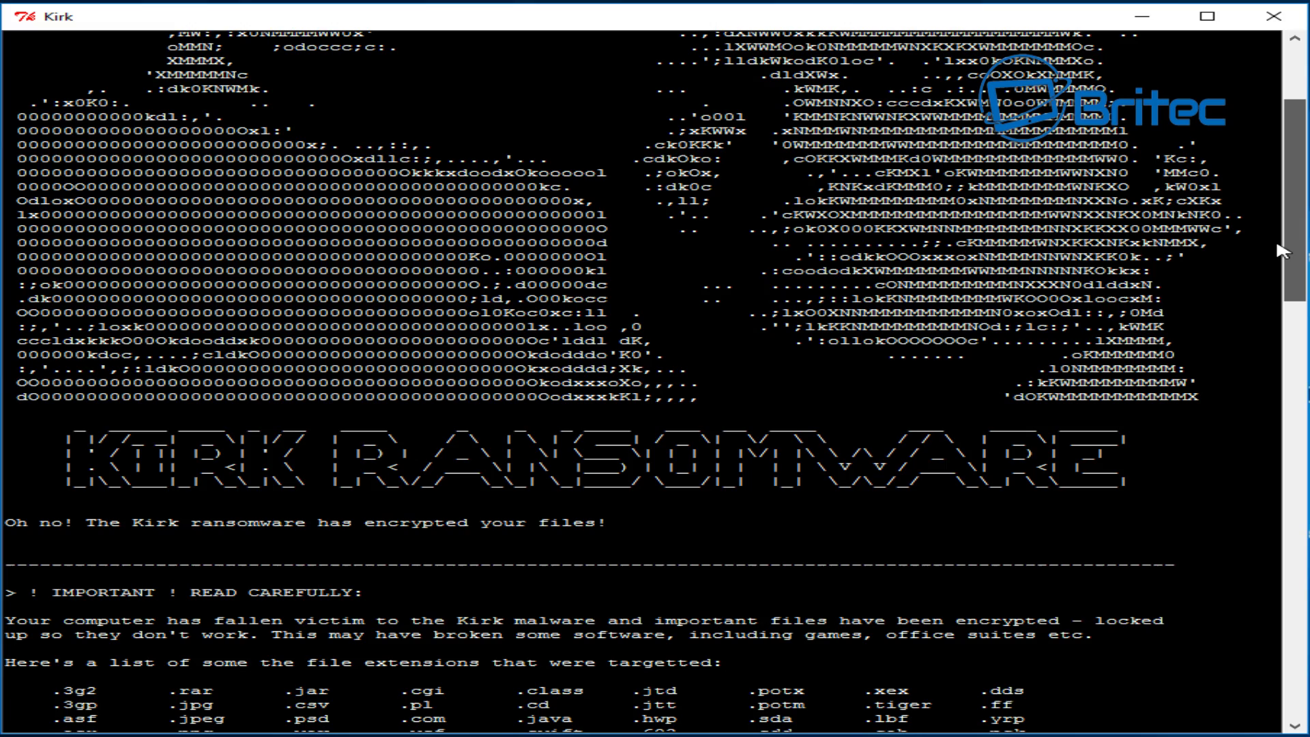
left_click_drag(1283, 251, 1194, 362)
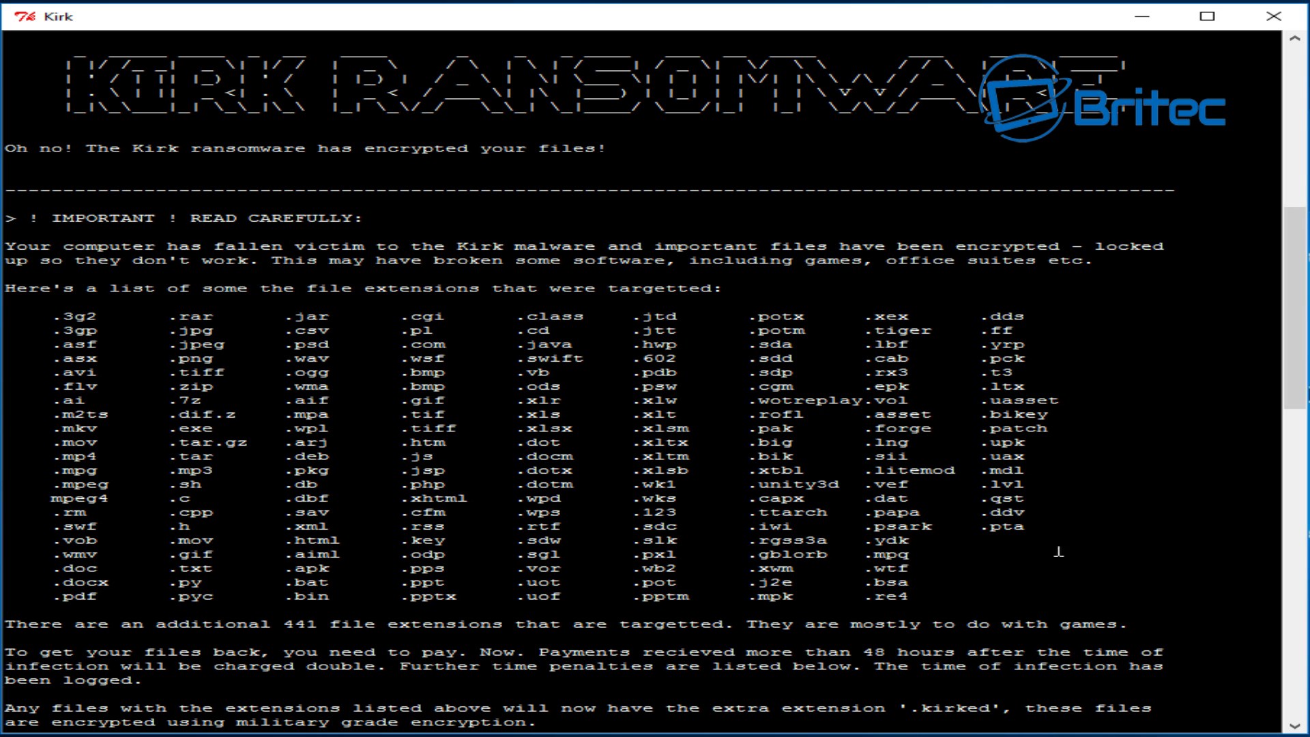
- Scroll the Kirk note down to the payment steps and Monero price table
left_click_drag(1299, 277, 1246, 448)
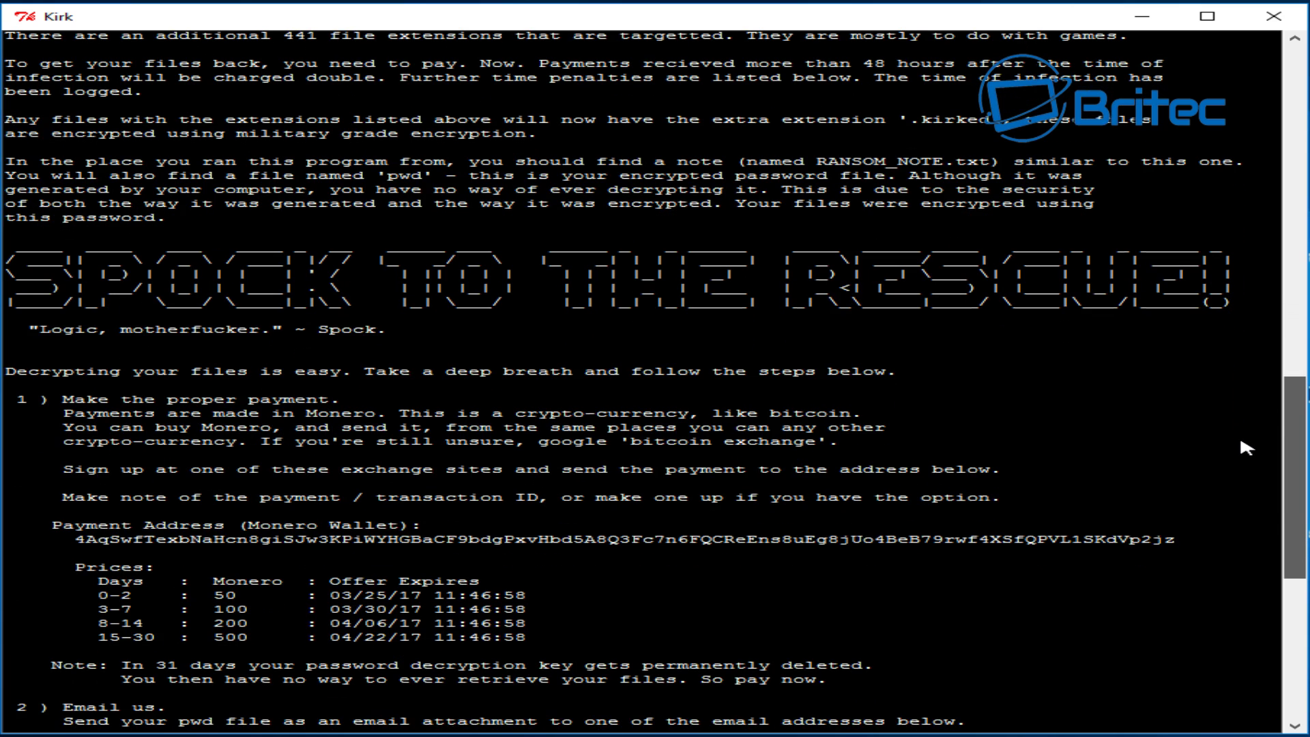
mouse_move(1246, 447)
left_mouse_down()
mouse_move(1221, 488)
mouse_move(1235, 461)
left_mouse_up()
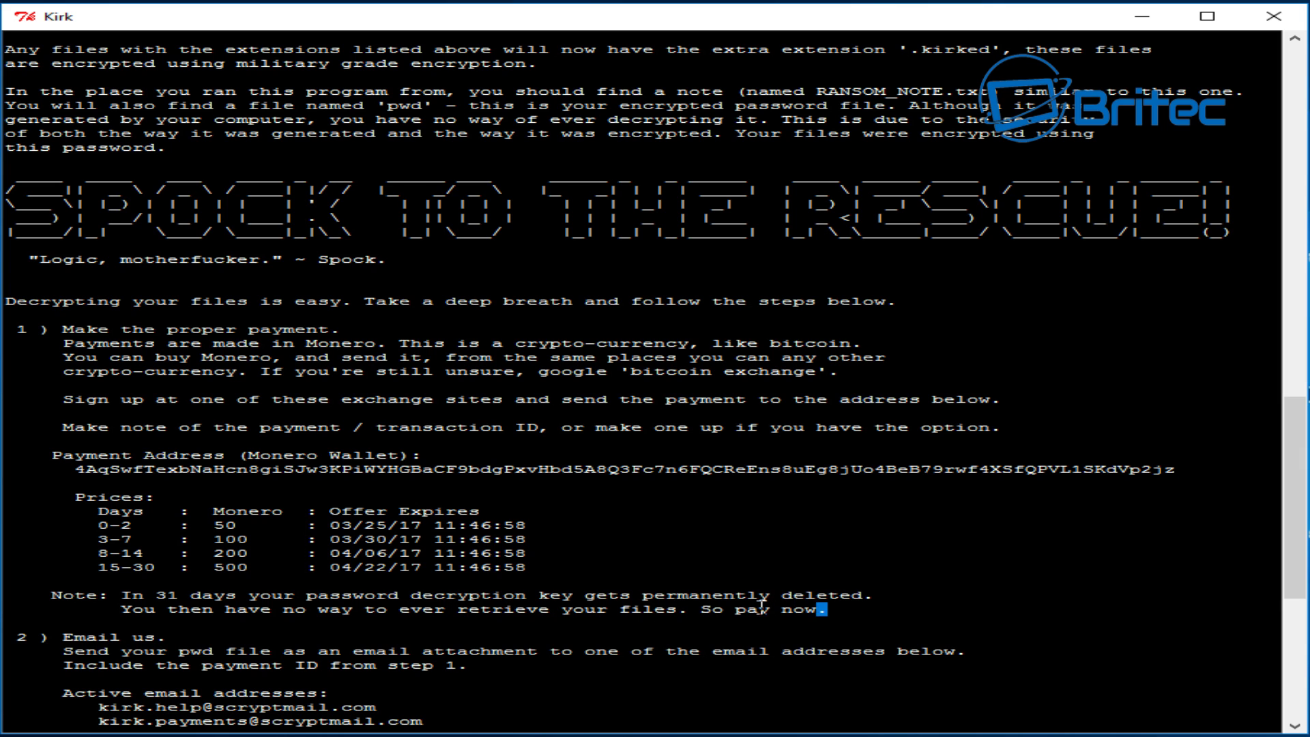
- Highlight the key-deletion note, scroll to the 'Live Long and Prosper' sign-off, then back up
left_click_drag(825, 609, 70, 591)
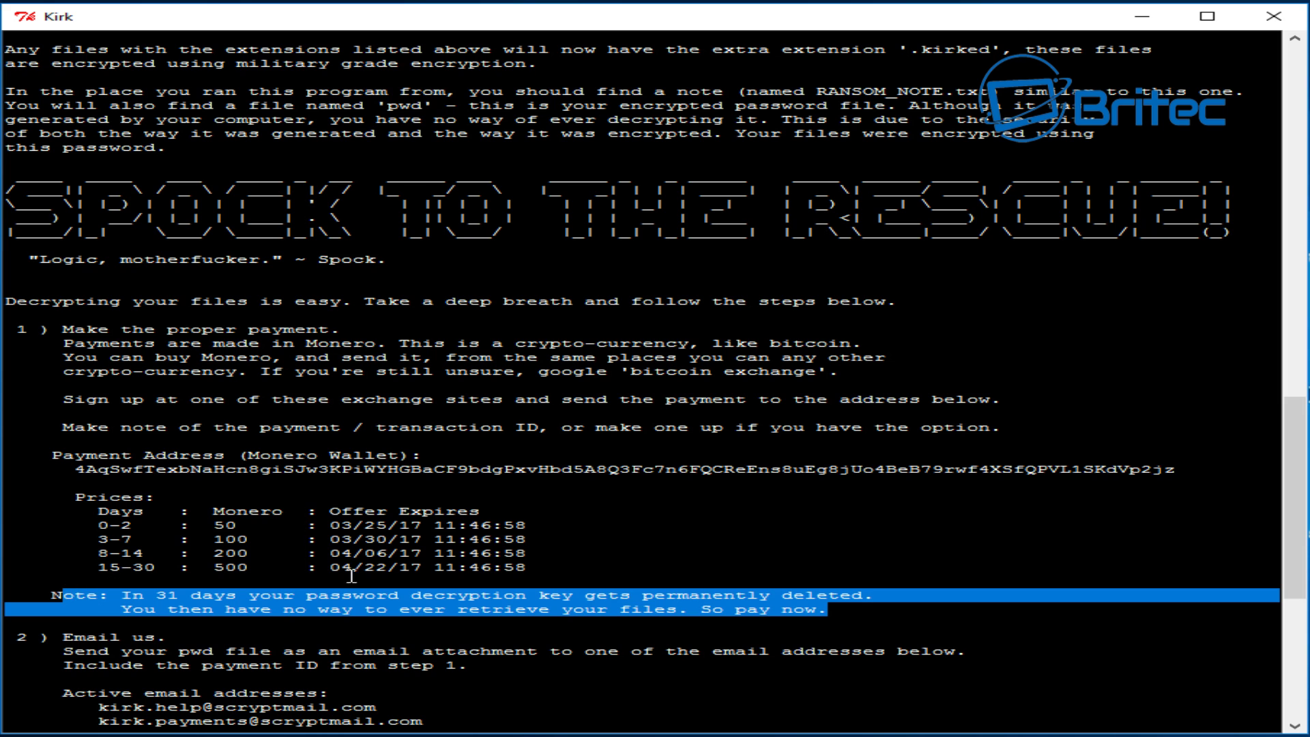
key("ctrl+c")
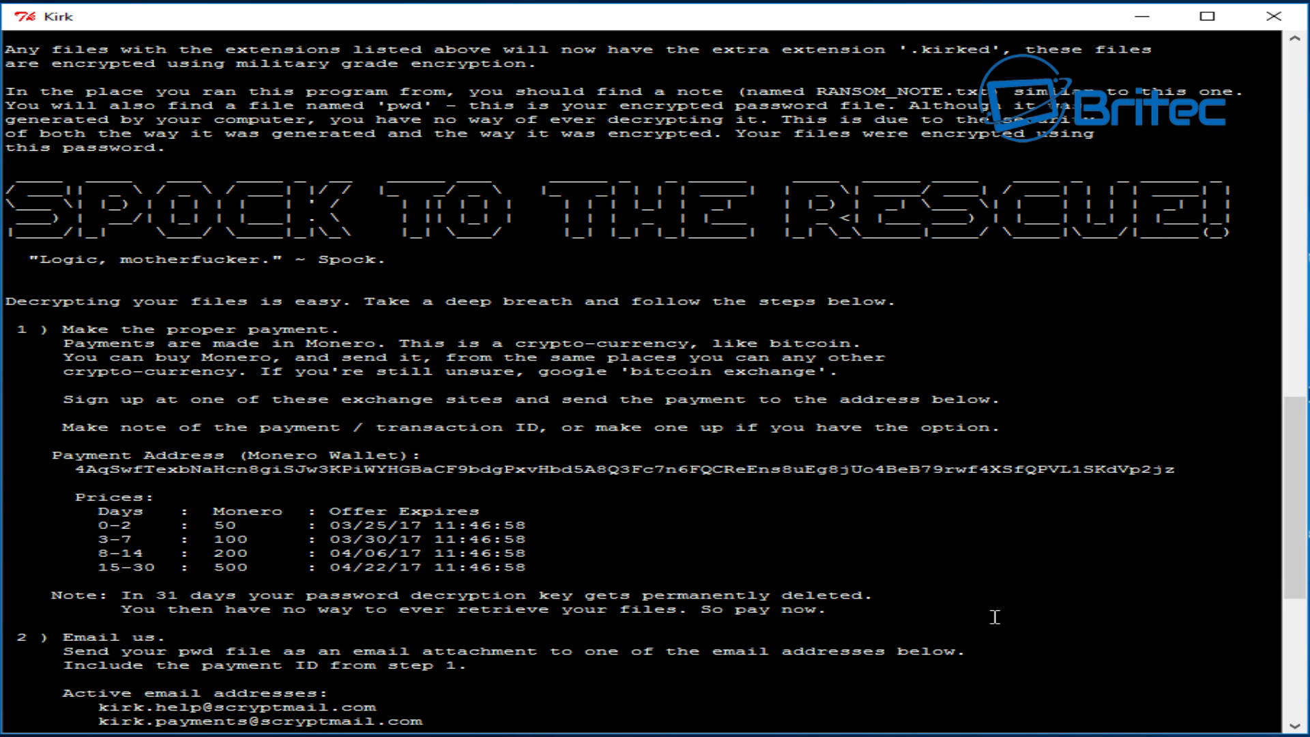
scroll(905, 617, "down", 2)
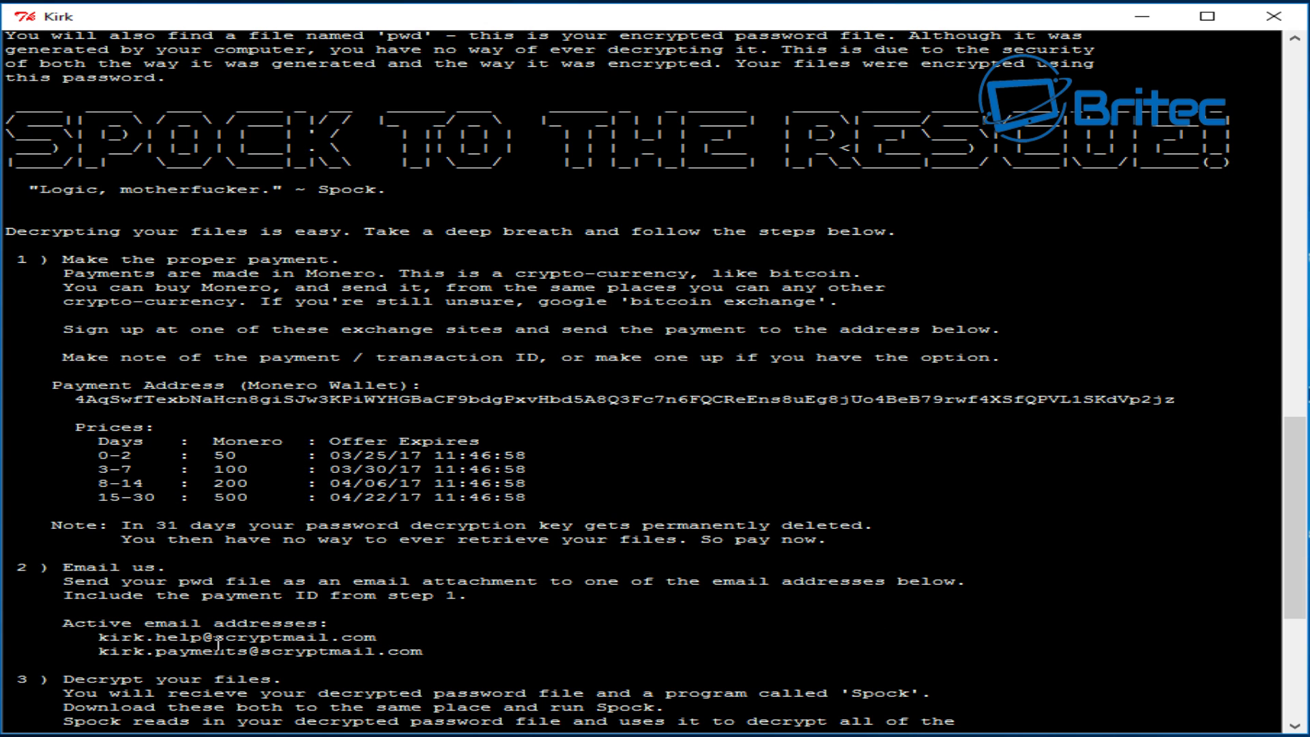
scroll(283, 628, "down", 1)
scroll(283, 629, "down", 3)
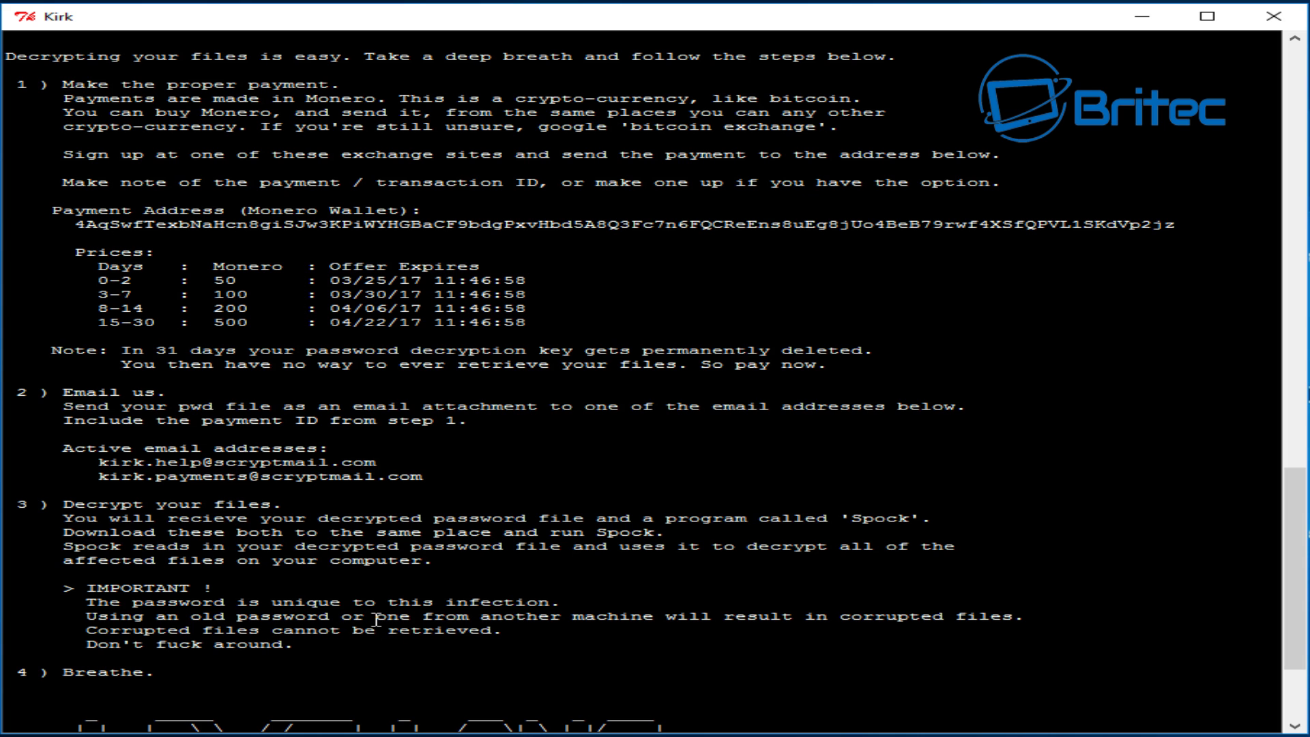
scroll(376, 620, "down", 3)
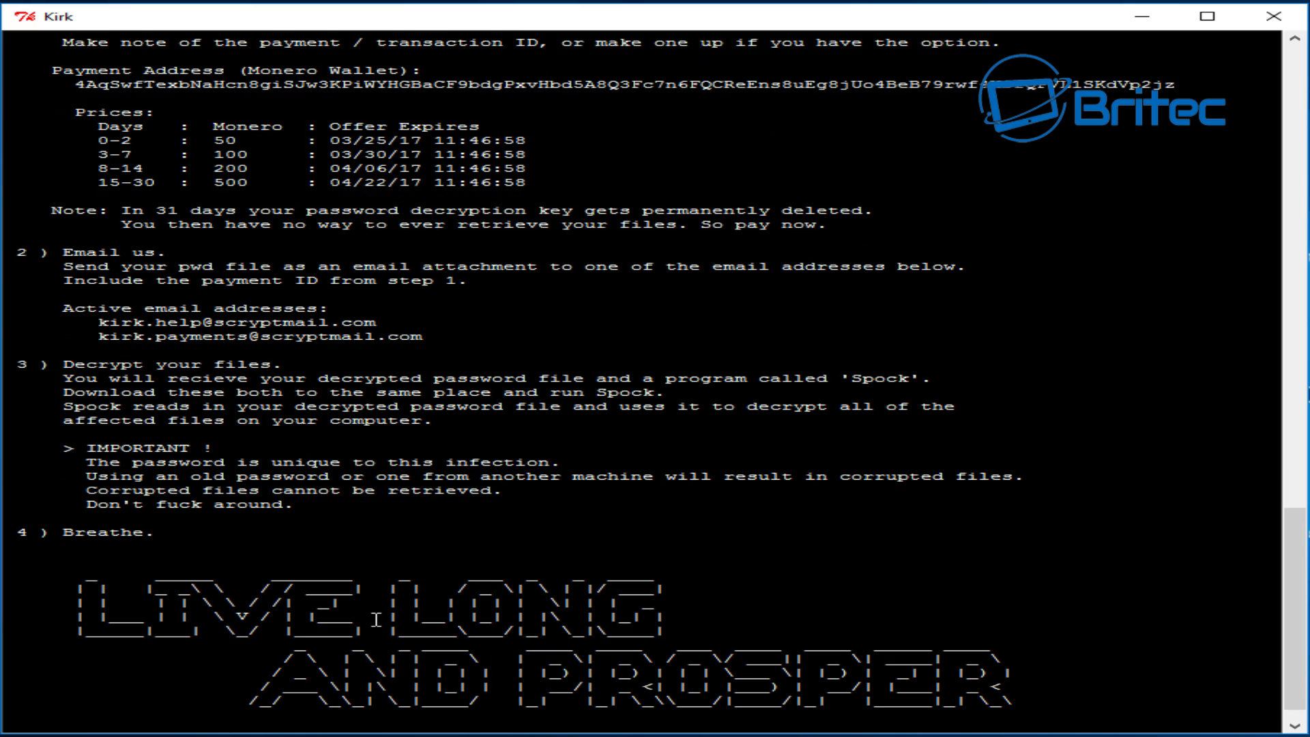
scroll(376, 620, "down", 1)
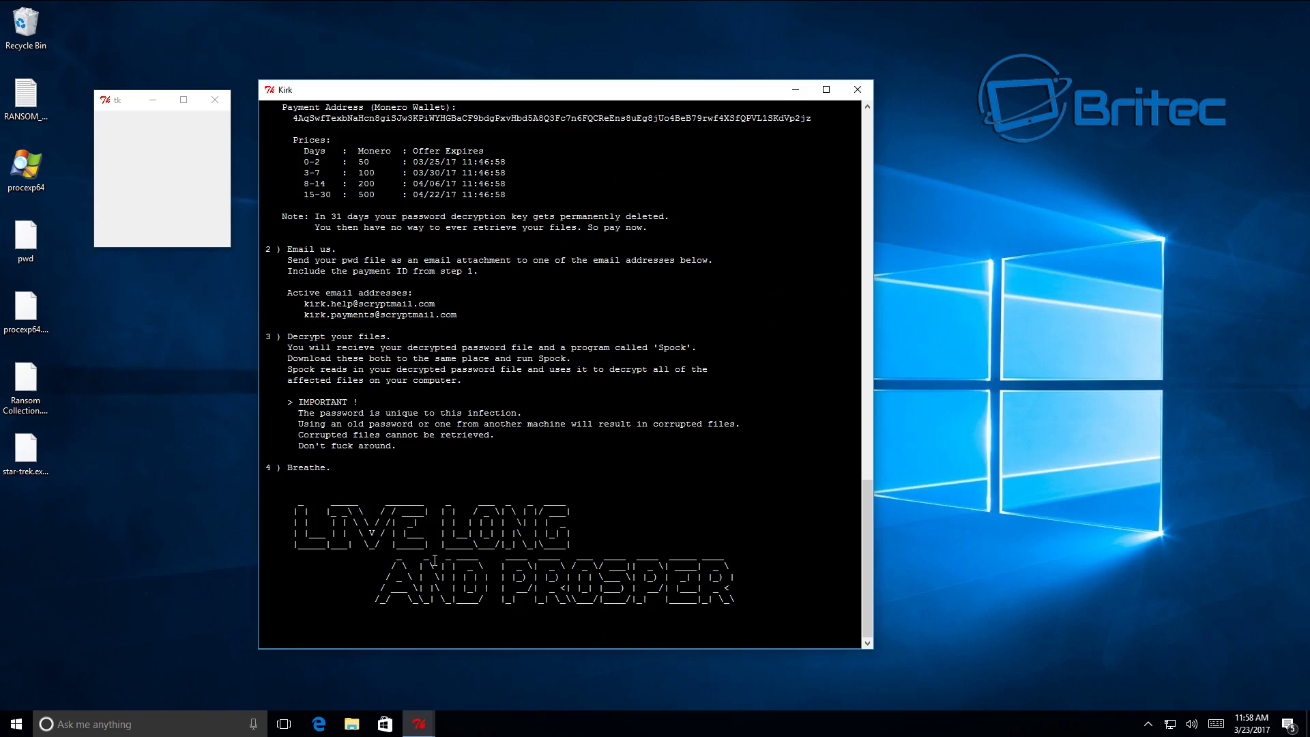
scroll(435, 559, "up", 13)
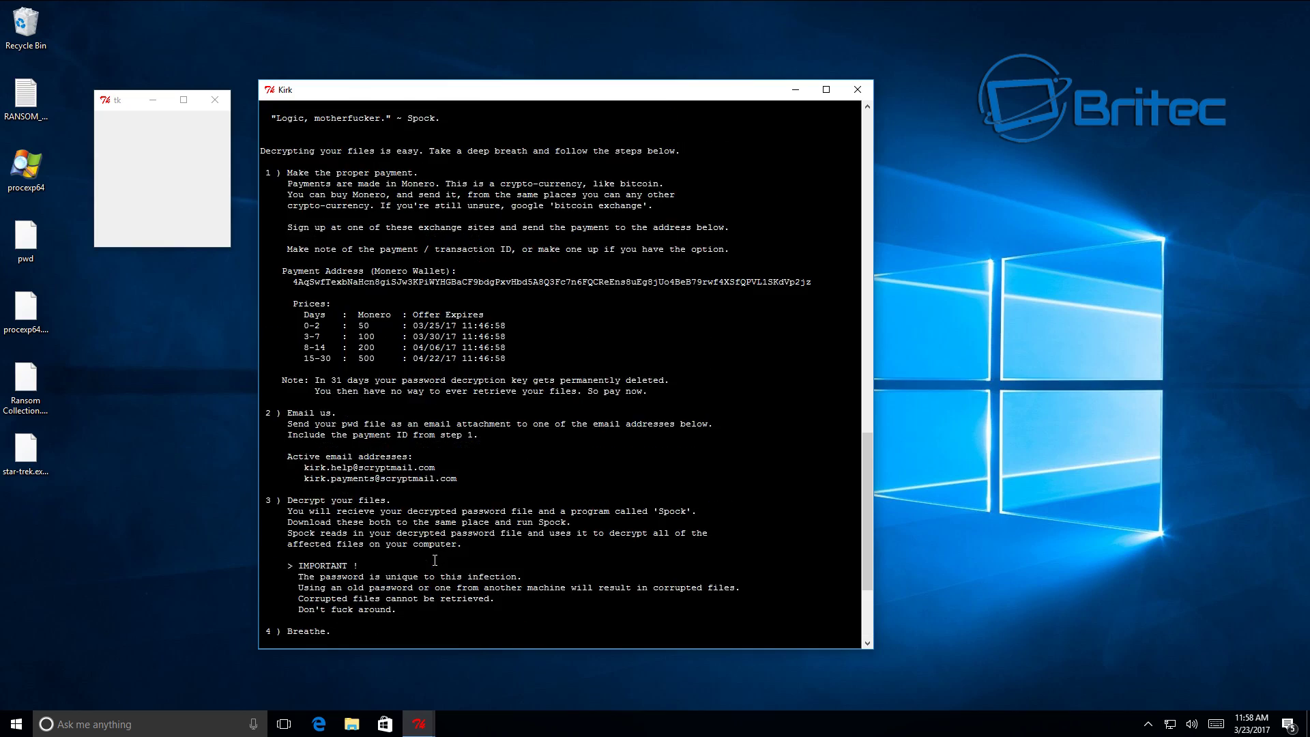
scroll(434, 559, "up", 20)
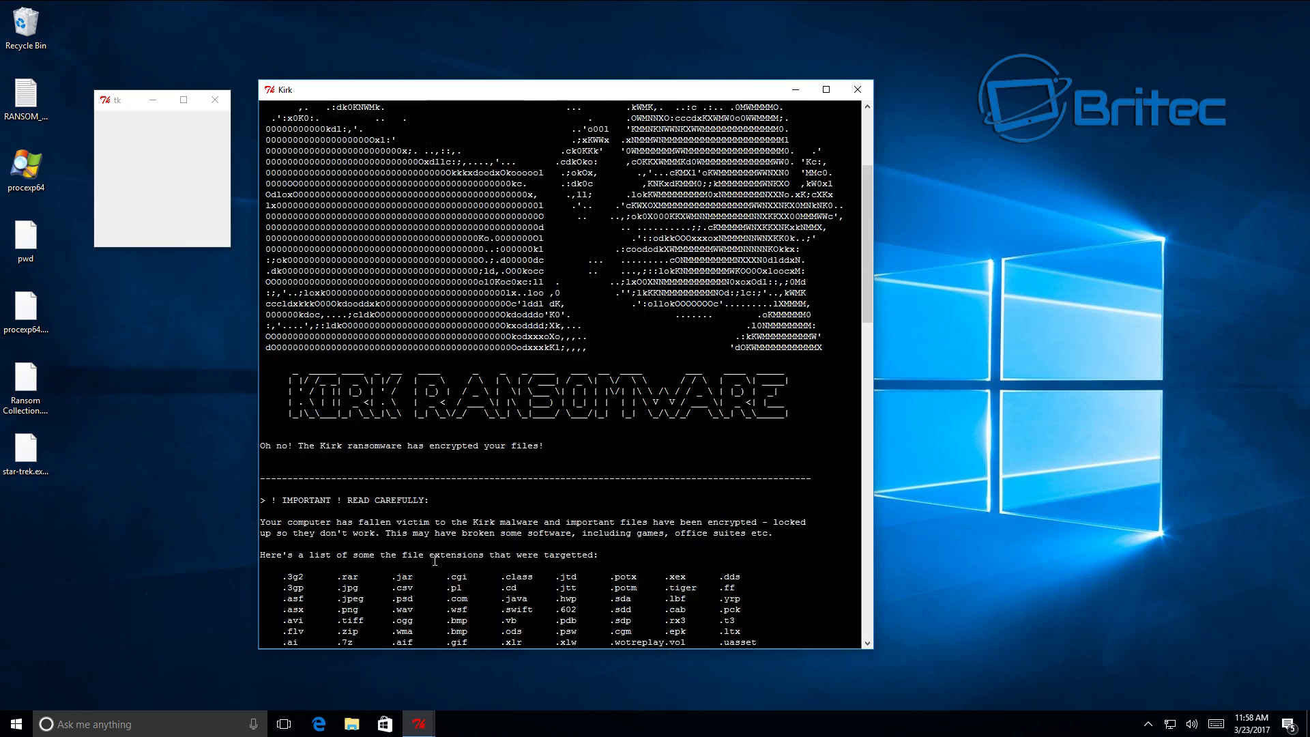
scroll(434, 559, "up", 1)
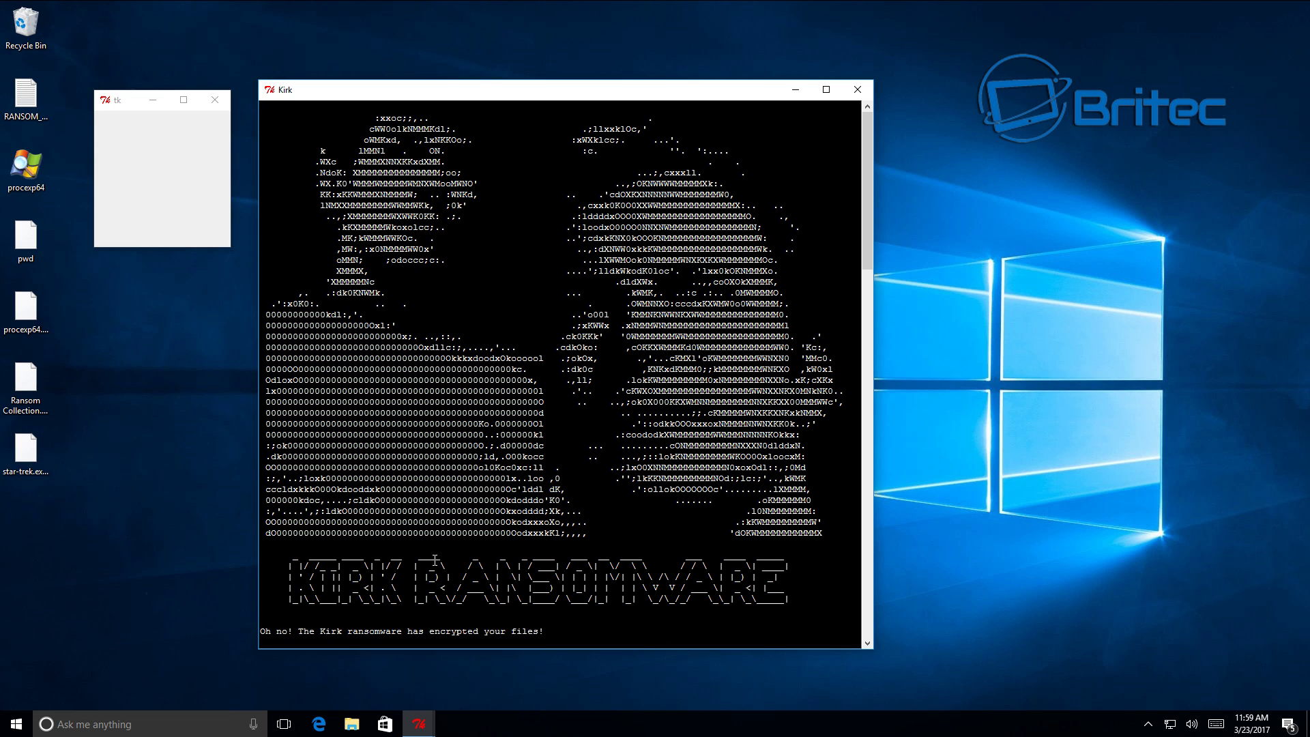
left_click(351, 725)
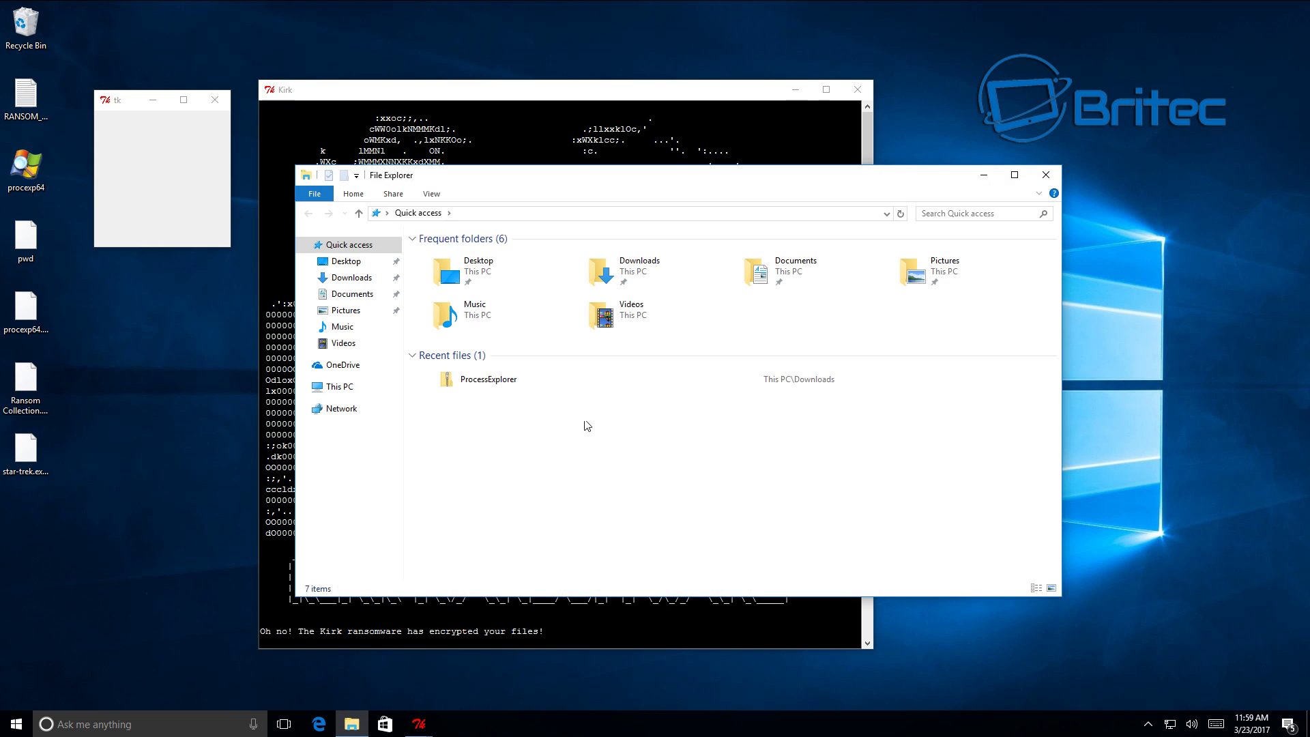
left_click_drag(728, 193, 651, 196)
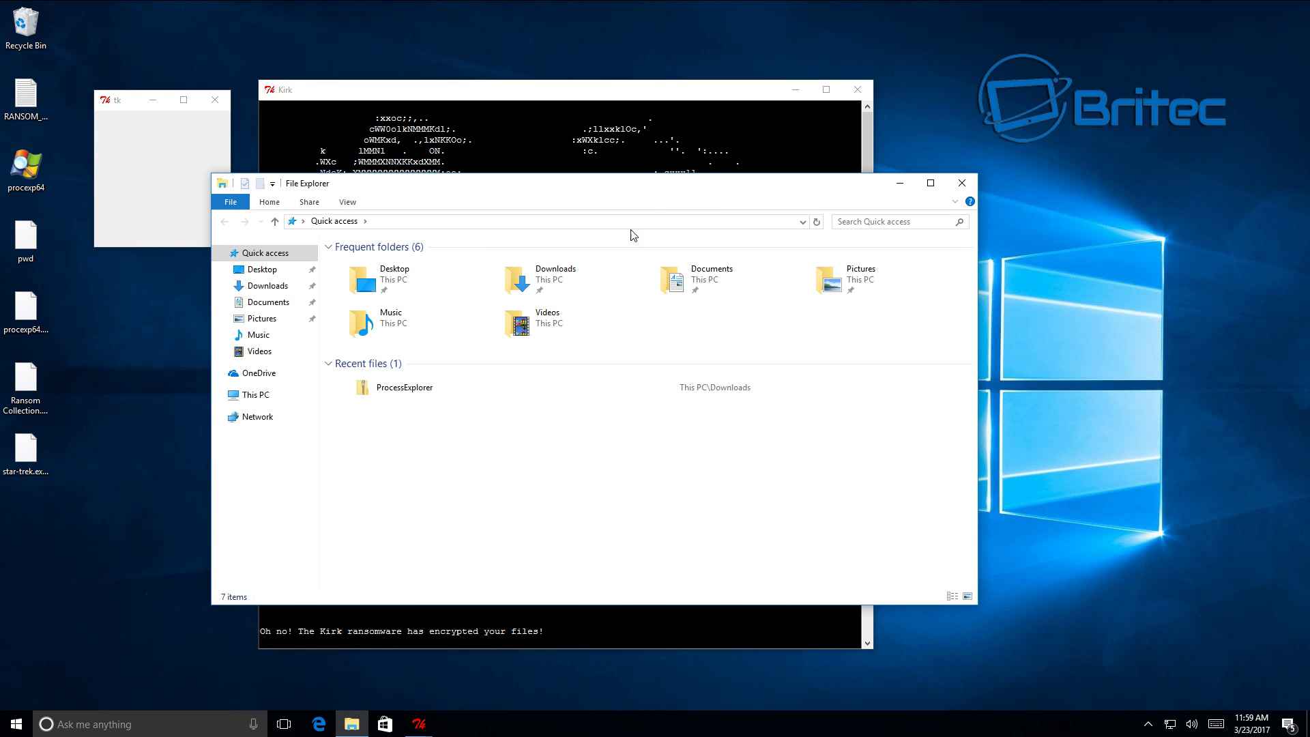
left_click(841, 290)
double_click(840, 290)
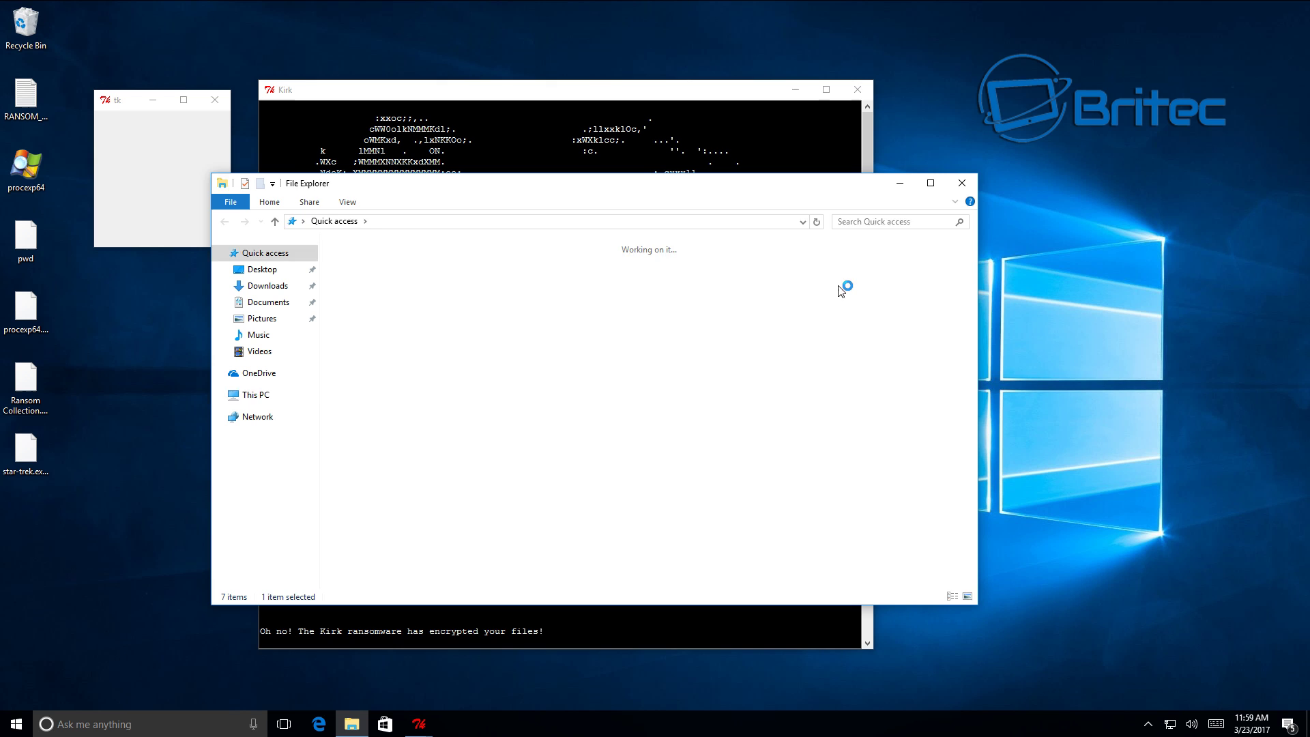
left_click(446, 285)
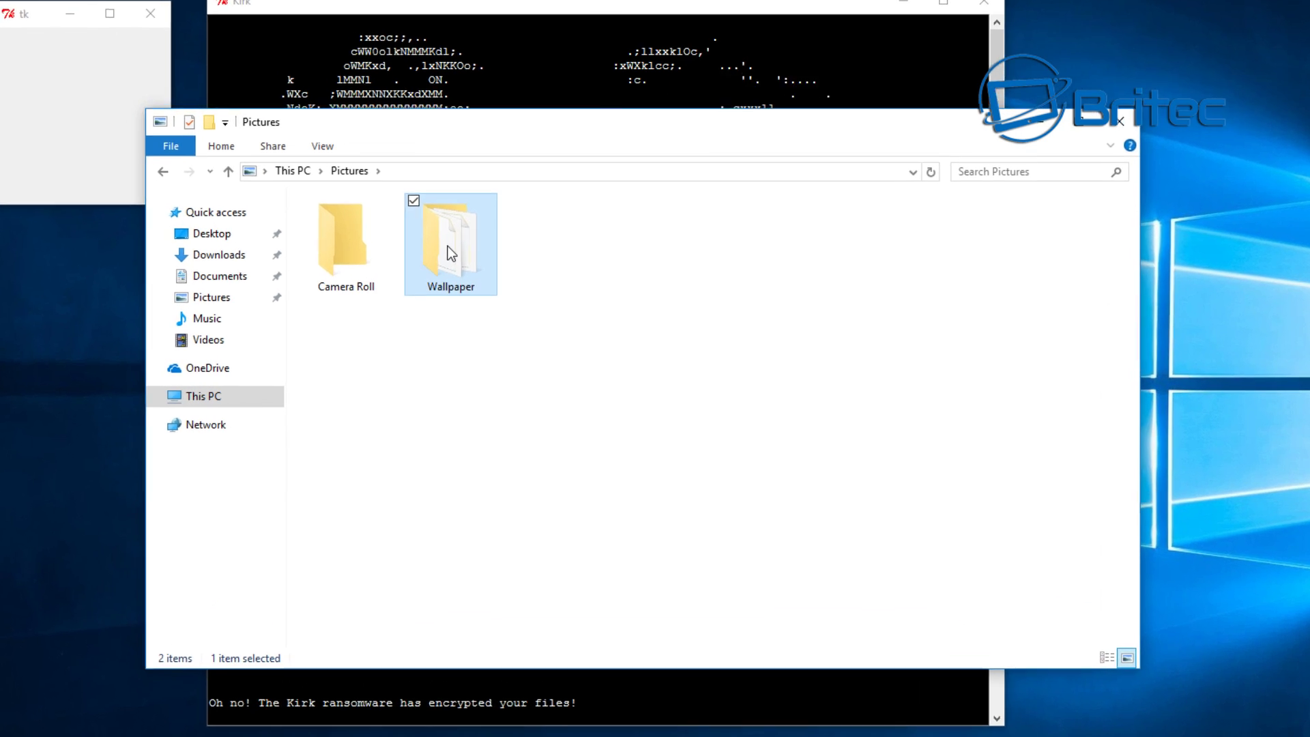
double_click(451, 253)
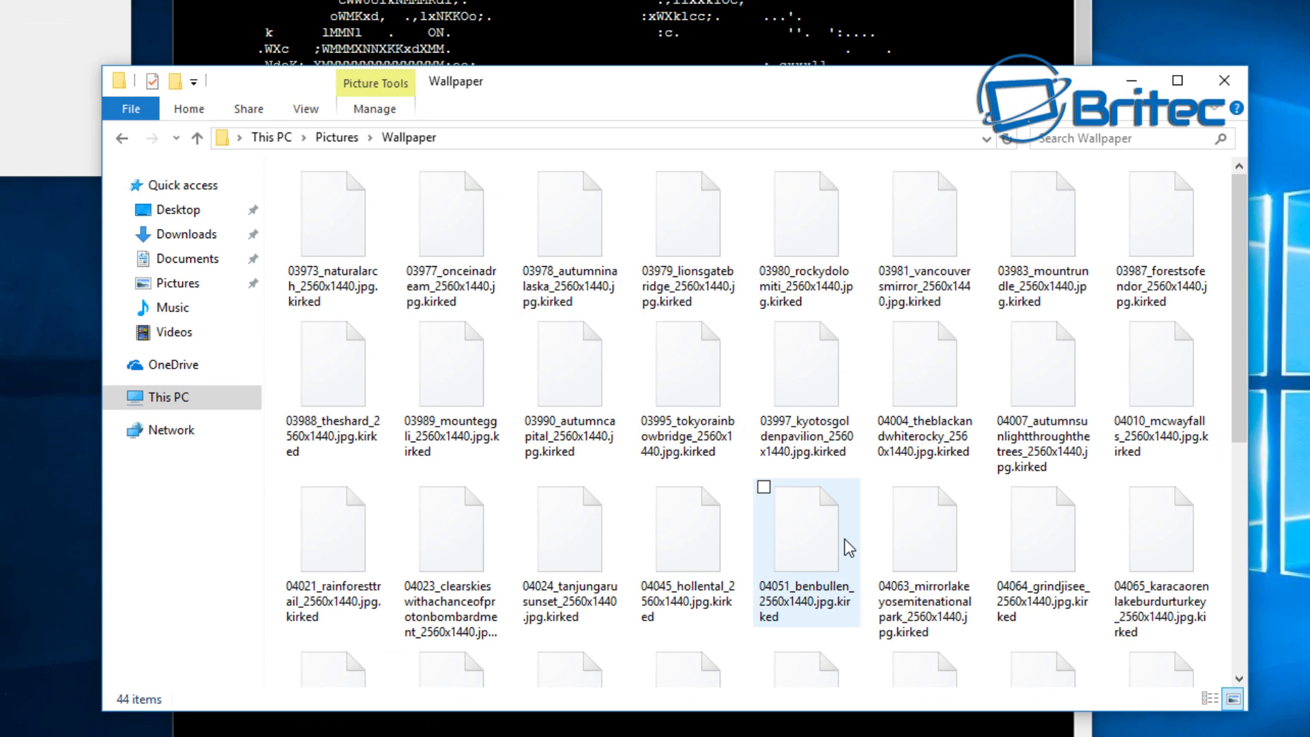
mouse_move(846, 535)
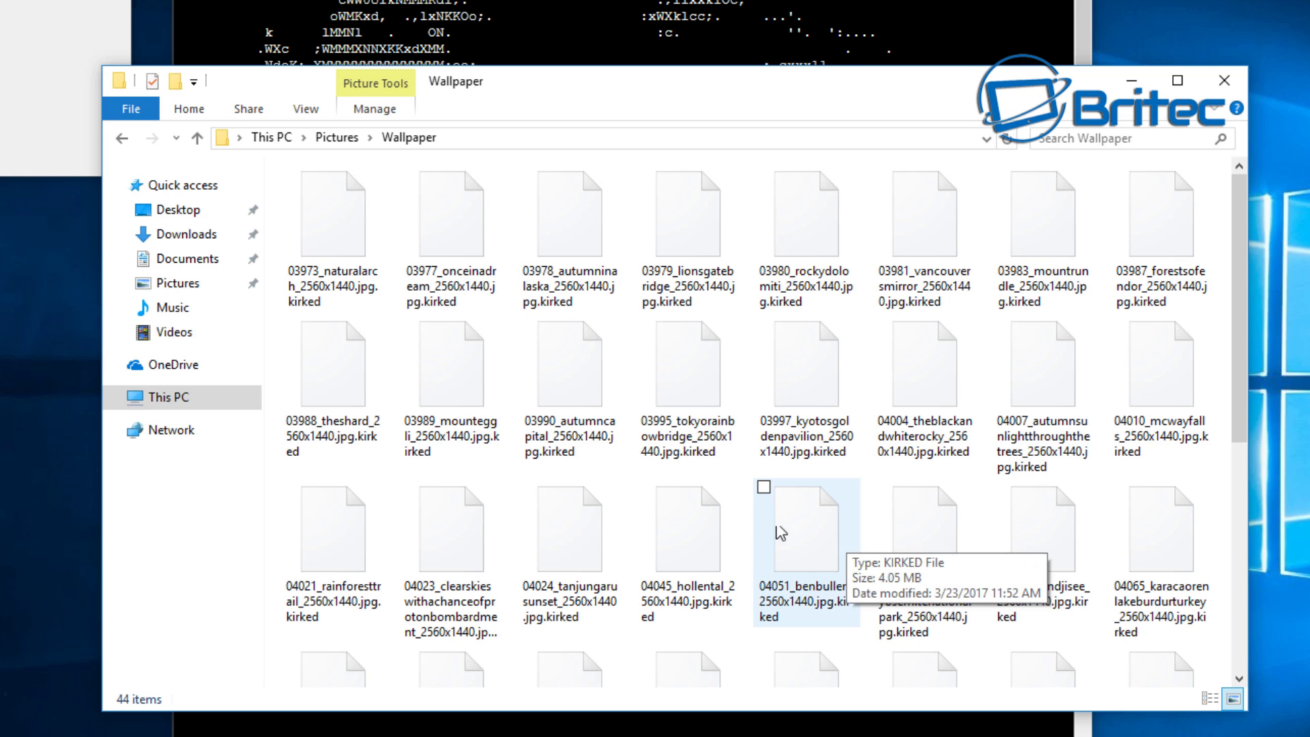
mouse_move(703, 463)
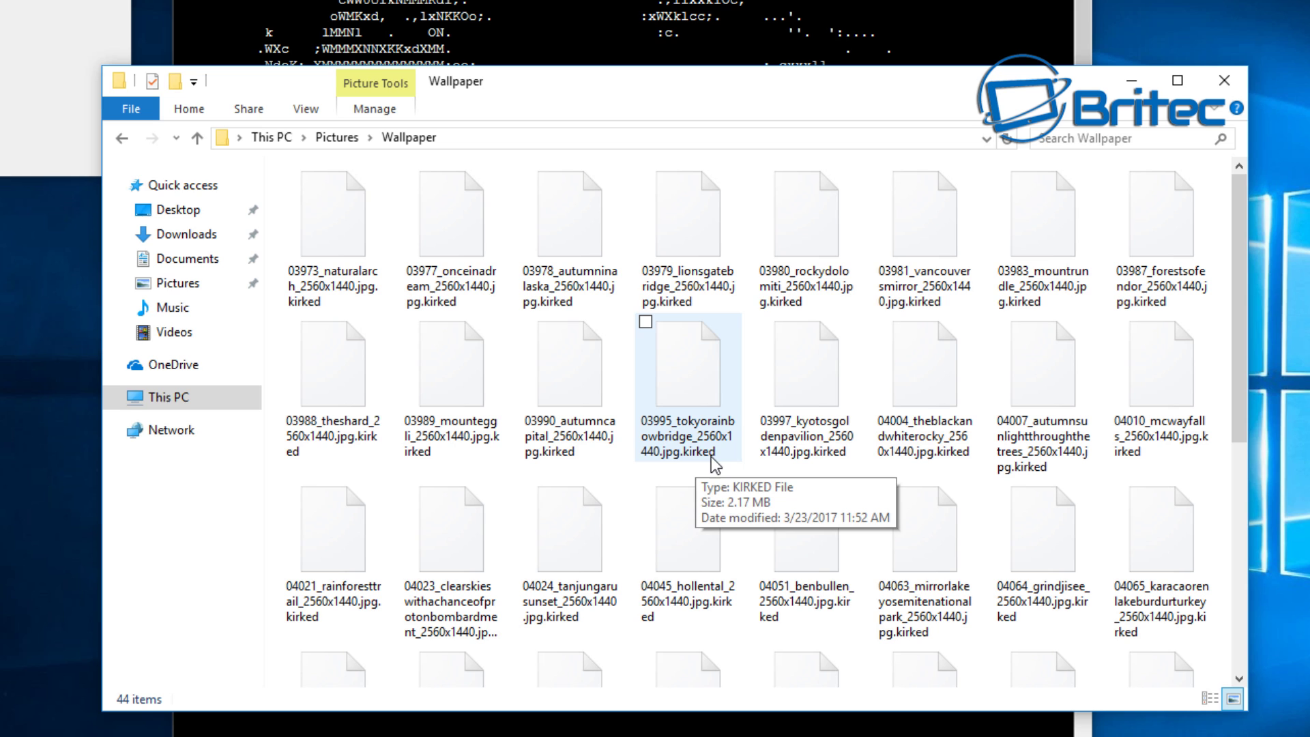
mouse_move(849, 480)
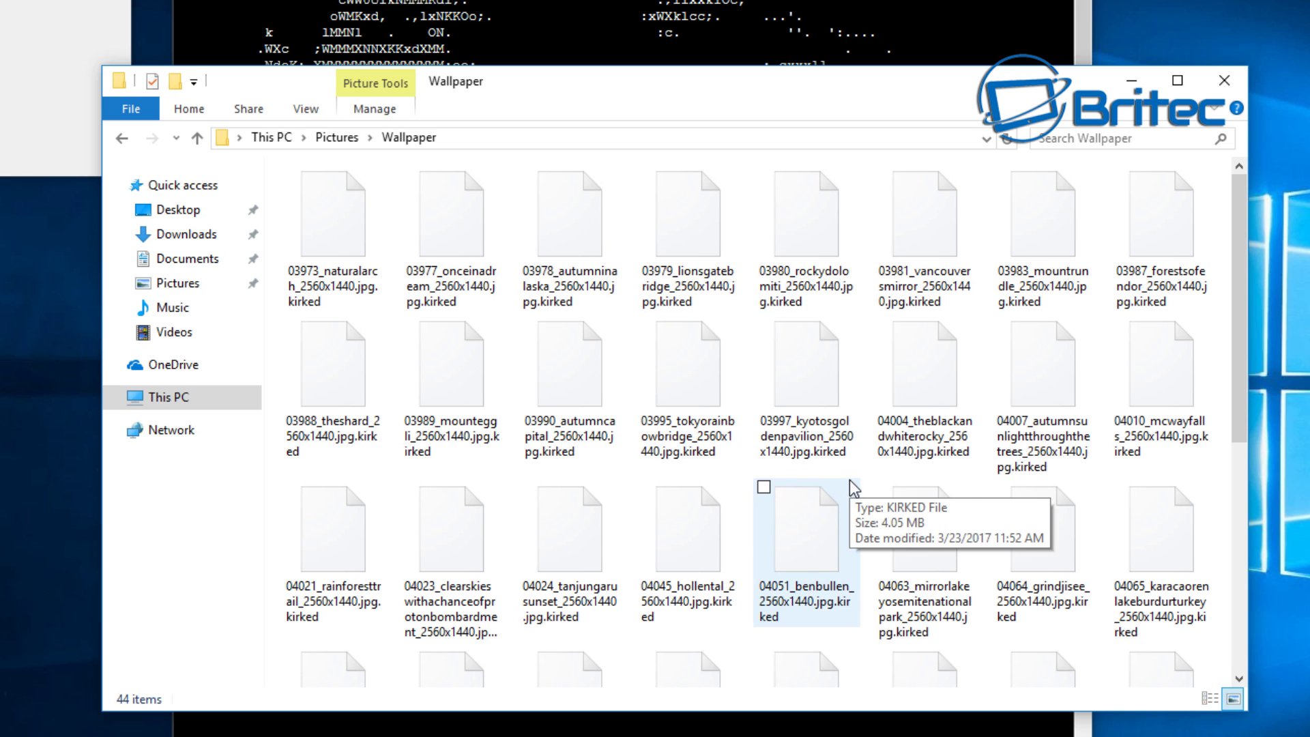
scroll(850, 481, "down", 5)
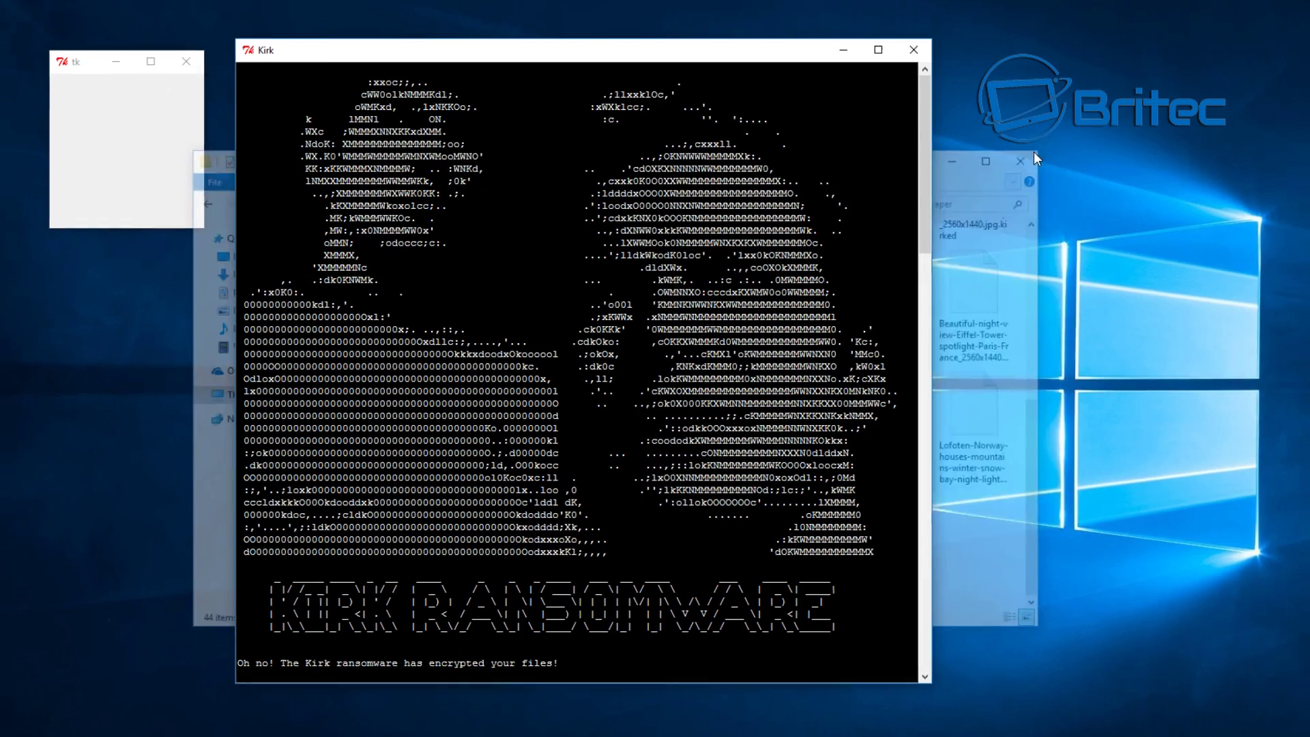
left_click(1160, 109)
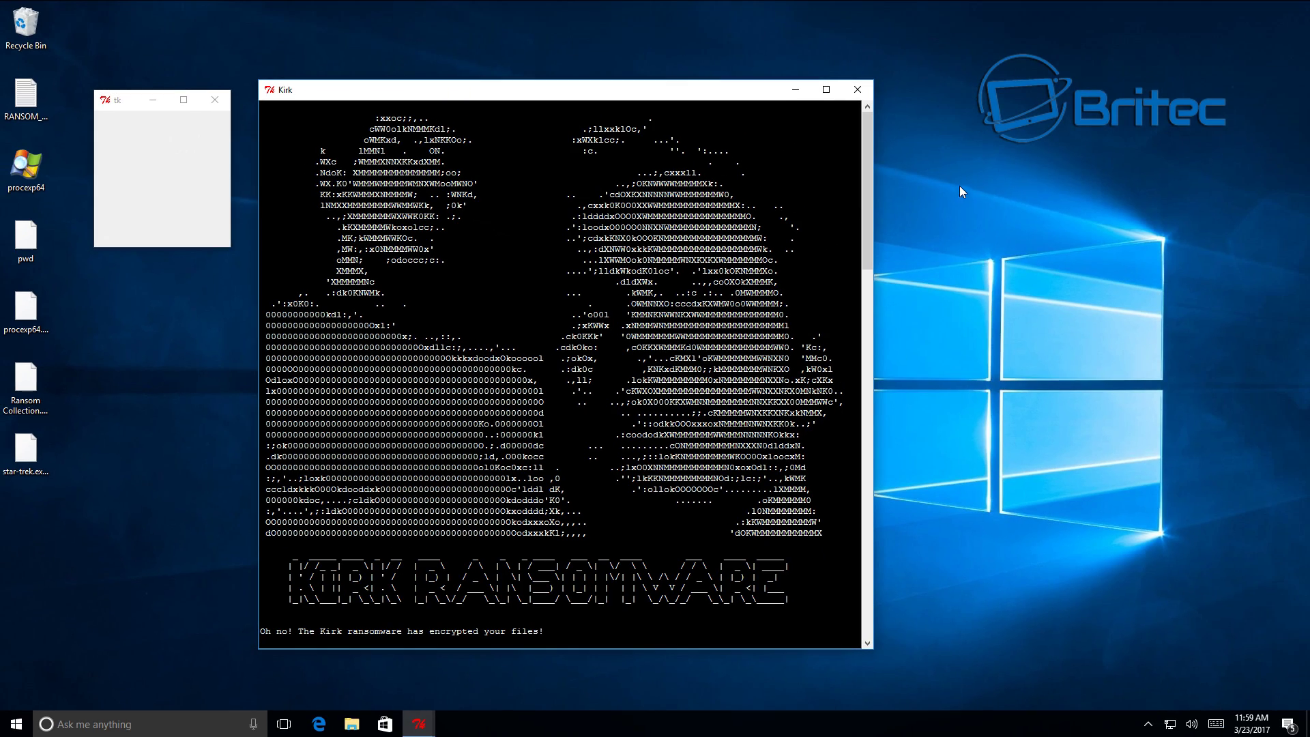
left_click(896, 318)
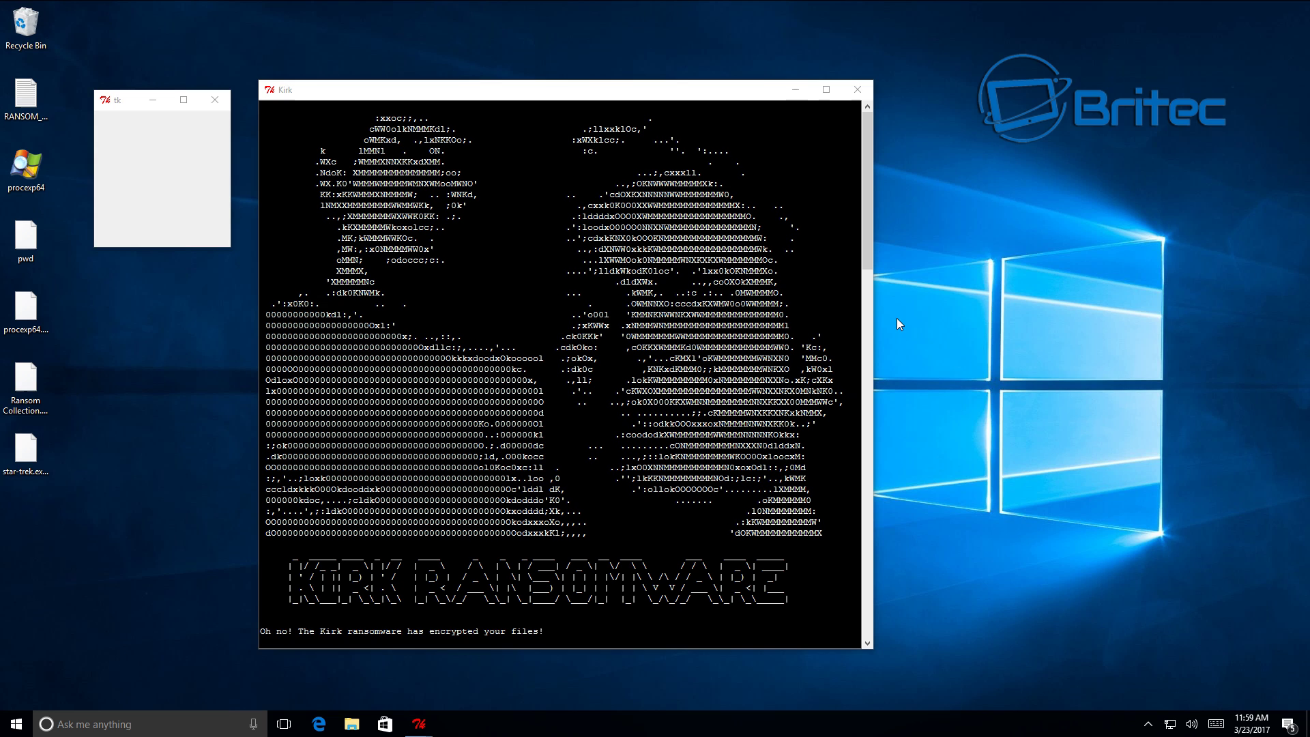